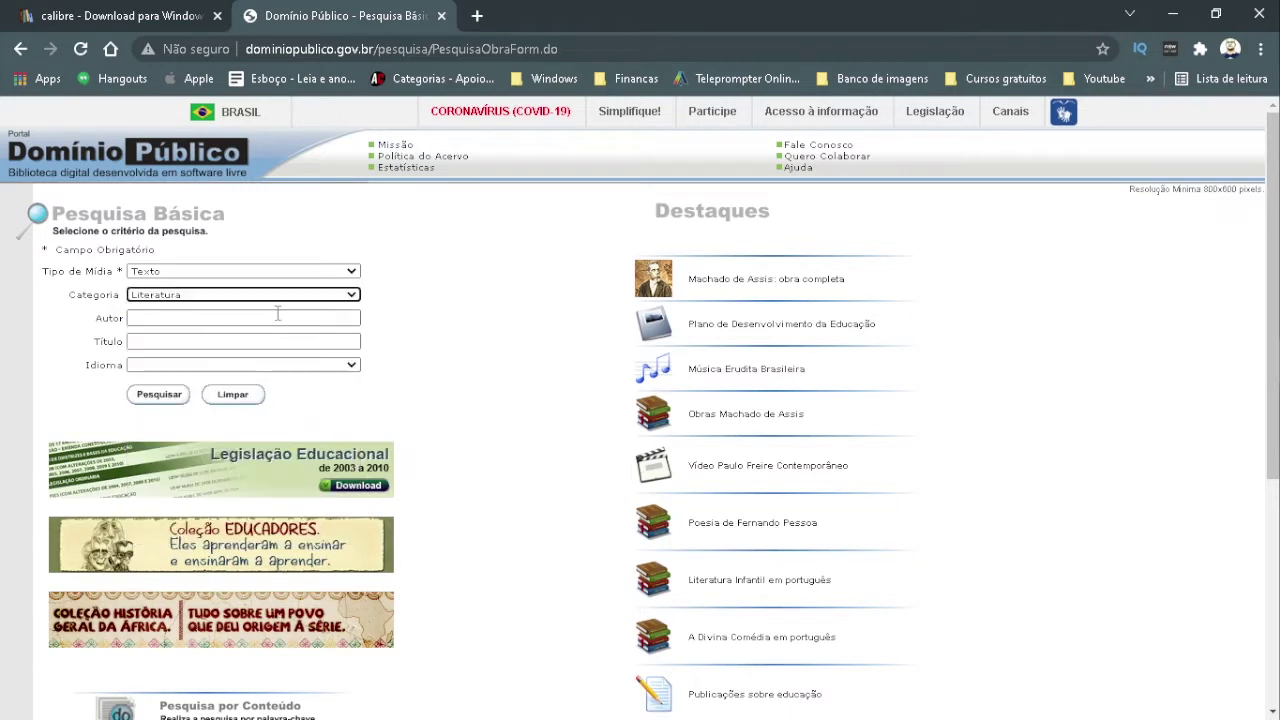
Search the text literature catalogue for works by the author fernando pessoa
left_click(278, 318)
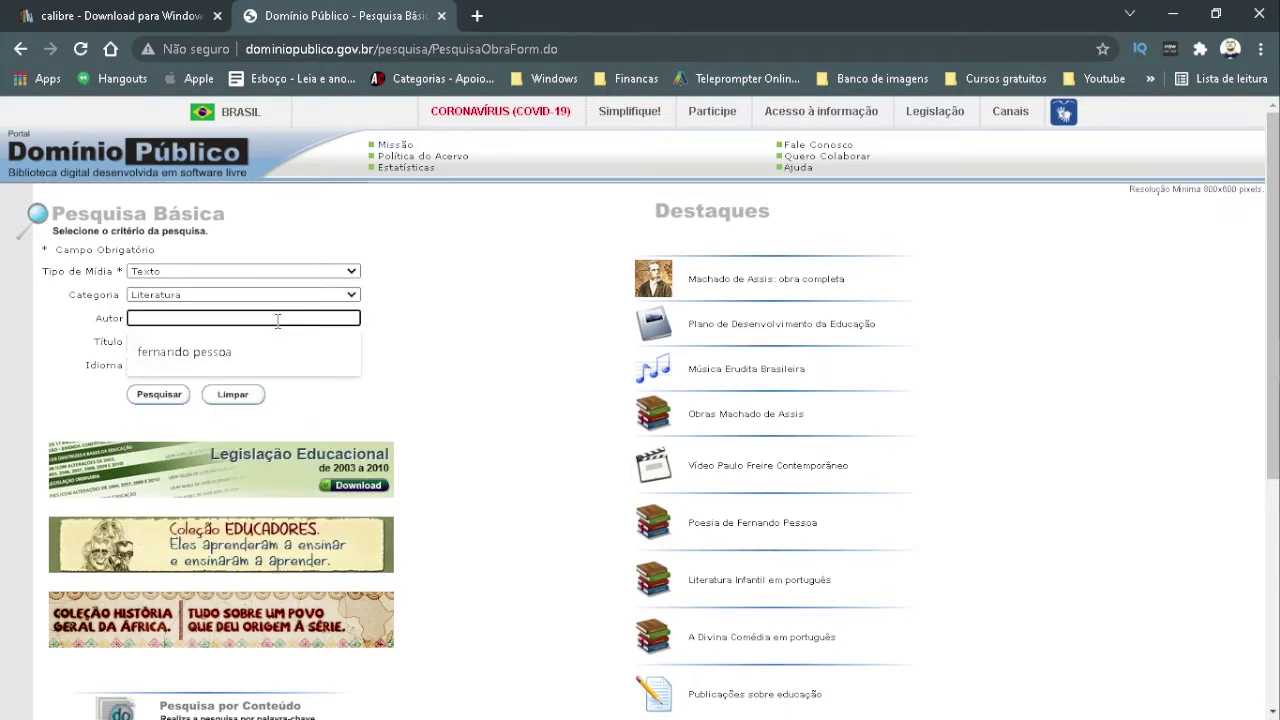
left_click(270, 350)
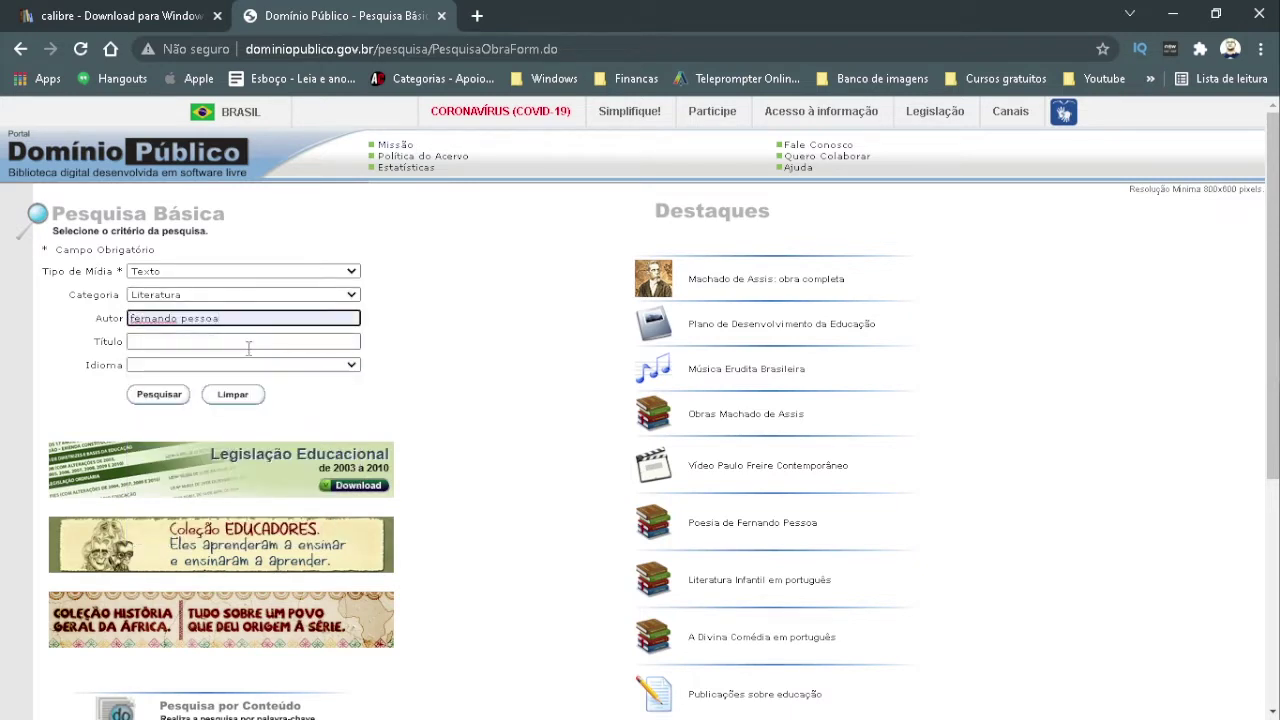
left_click(180, 390)
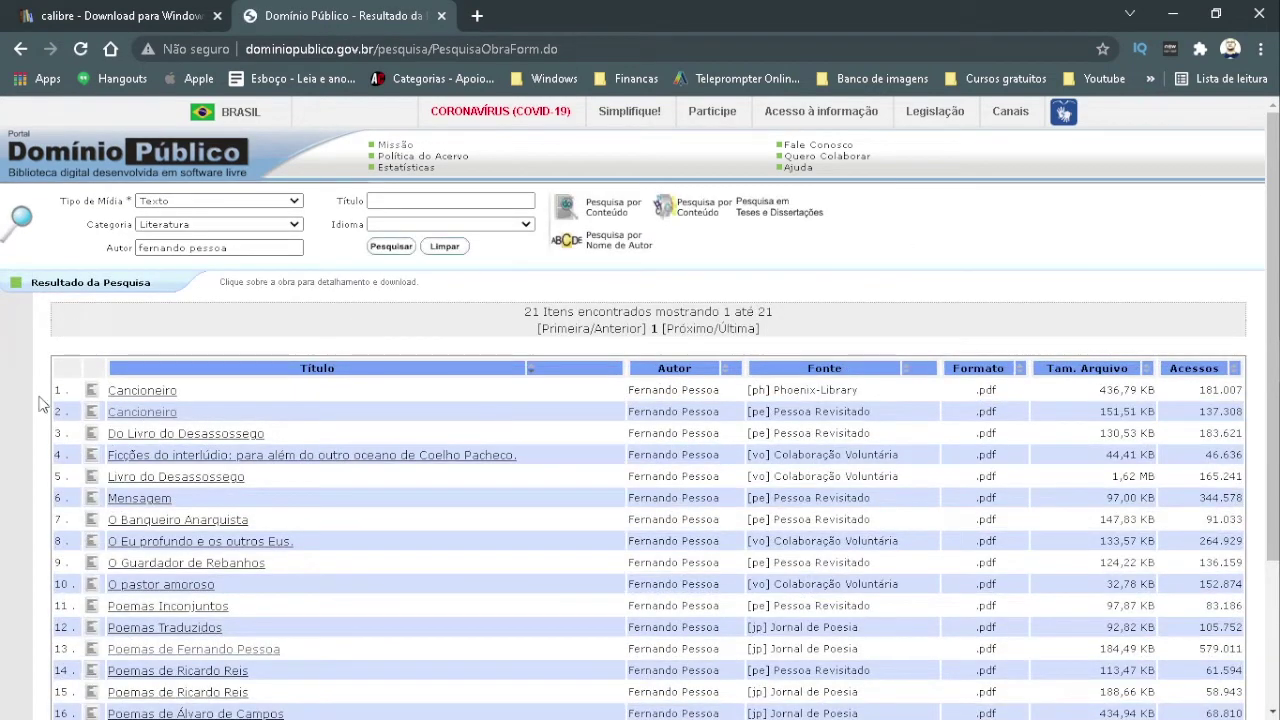
Open the details of the first Cancioneiro result from Phoenix-Library and load its PDF
left_click(162, 393)
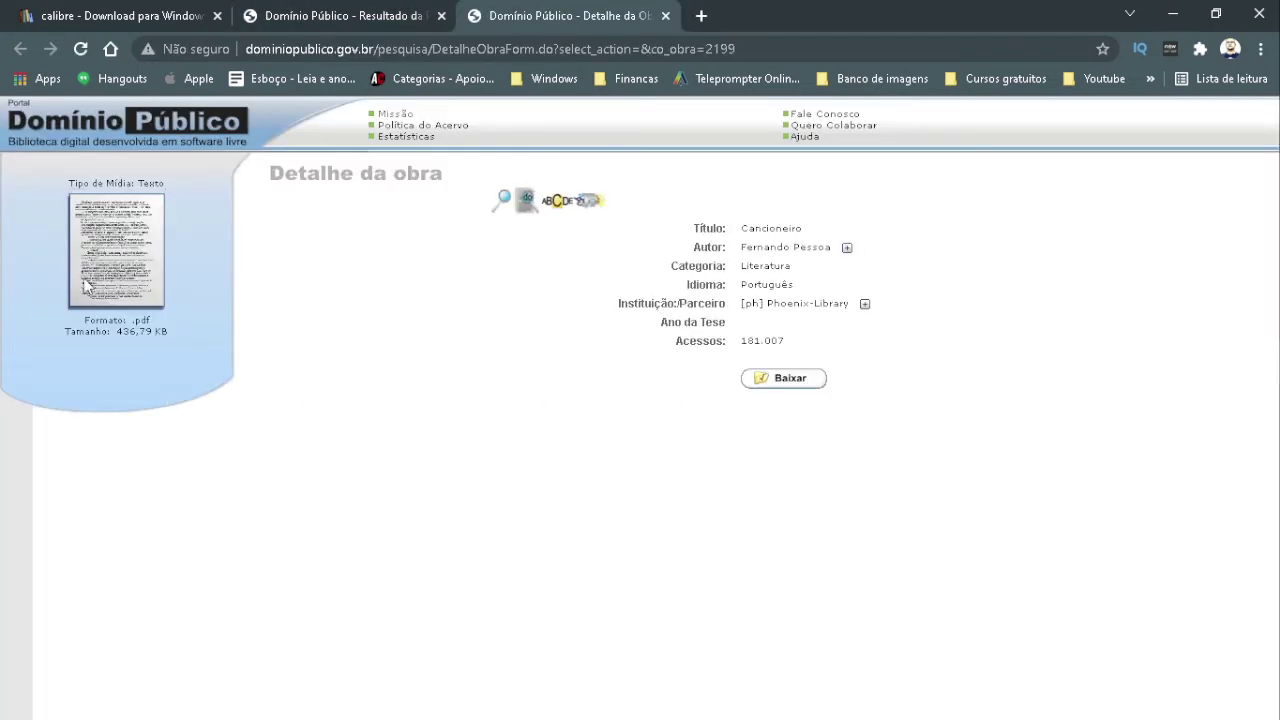
mouse_move(167, 321)
left_mouse_down()
mouse_move(84, 336)
mouse_move(144, 320)
left_mouse_up()
left_click(790, 379)
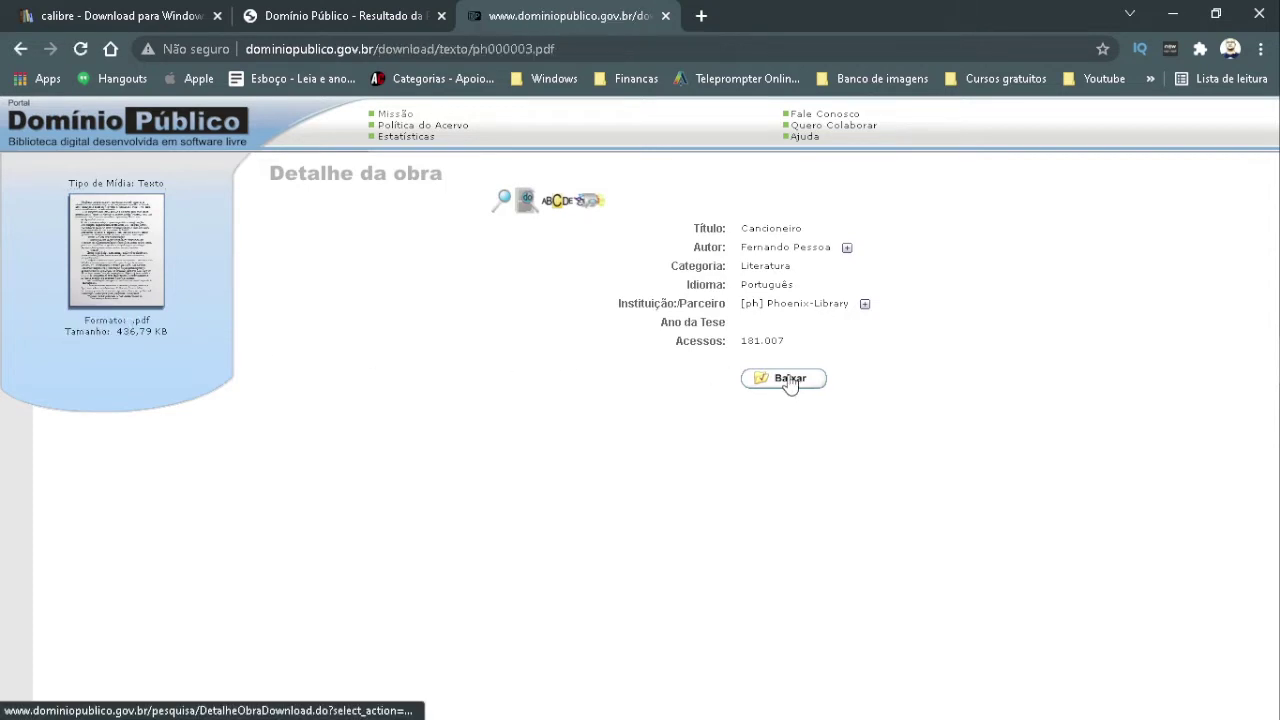
Browse the opening pages of the Cancioneiro PDF, save it to the desktop as ph000003, and show it in its folder
scroll(800, 350, "down", 1)
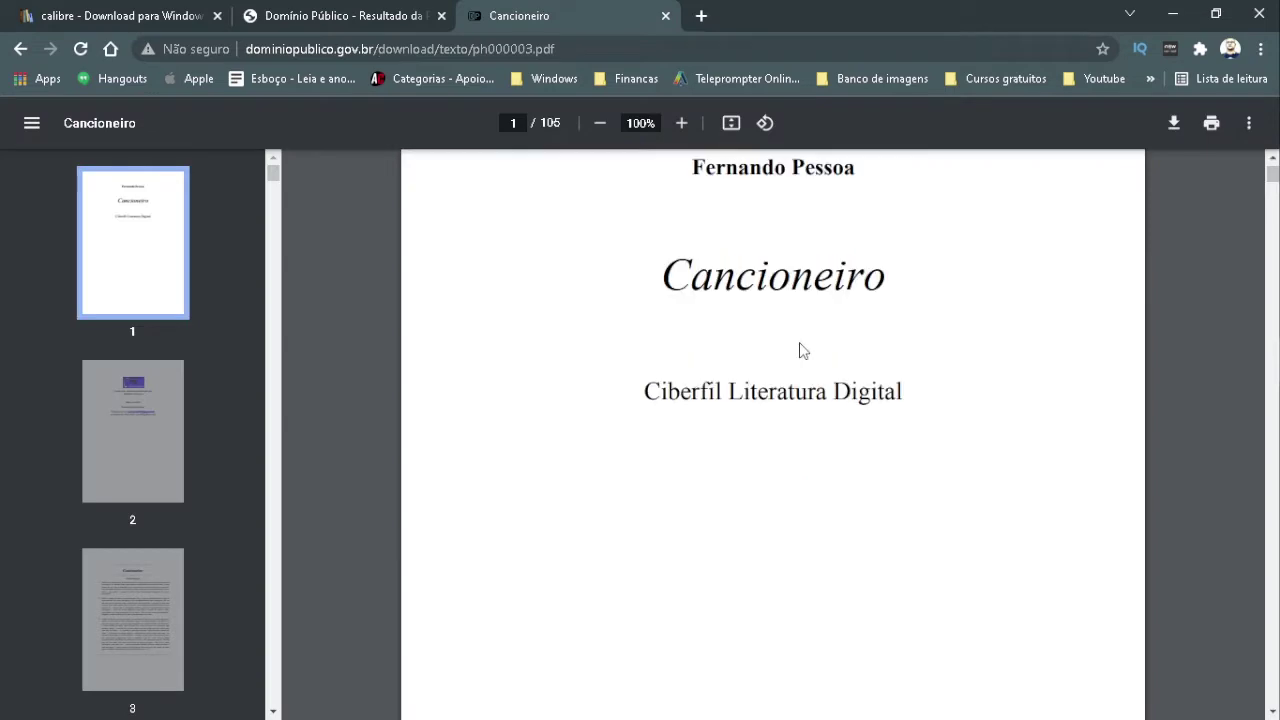
scroll(800, 350, "down", 20)
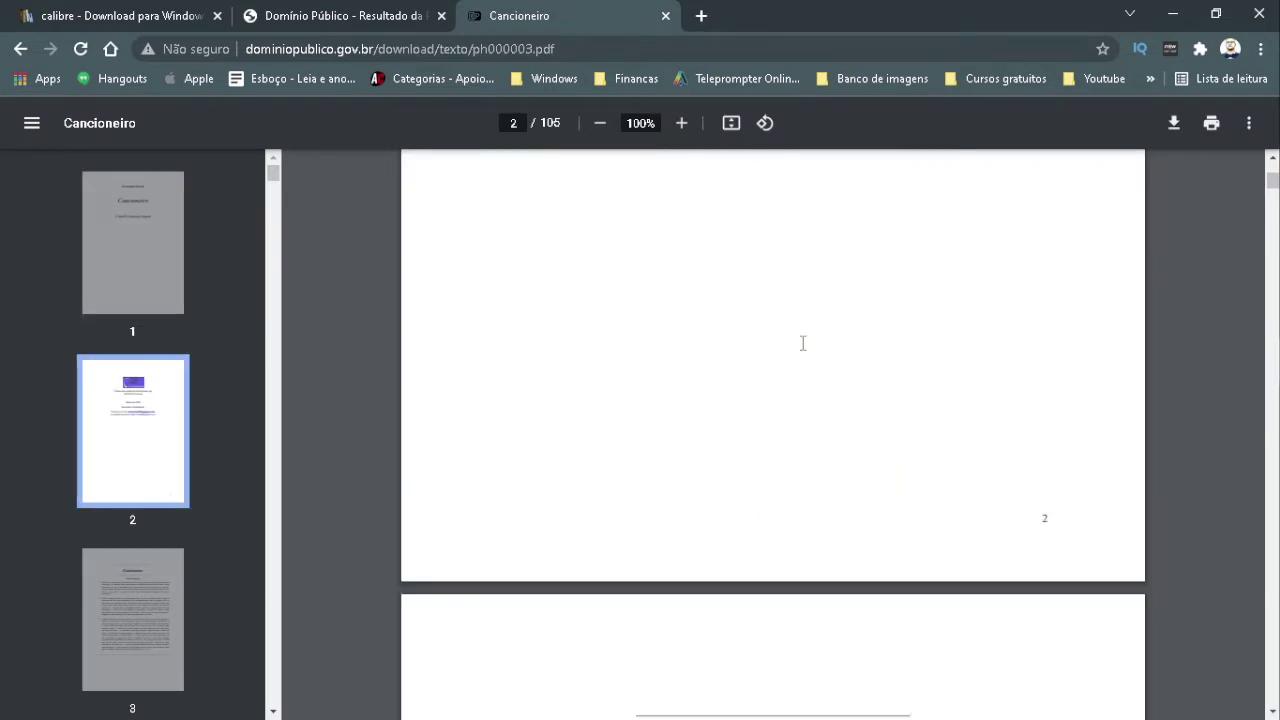
scroll(800, 345, "down", 20)
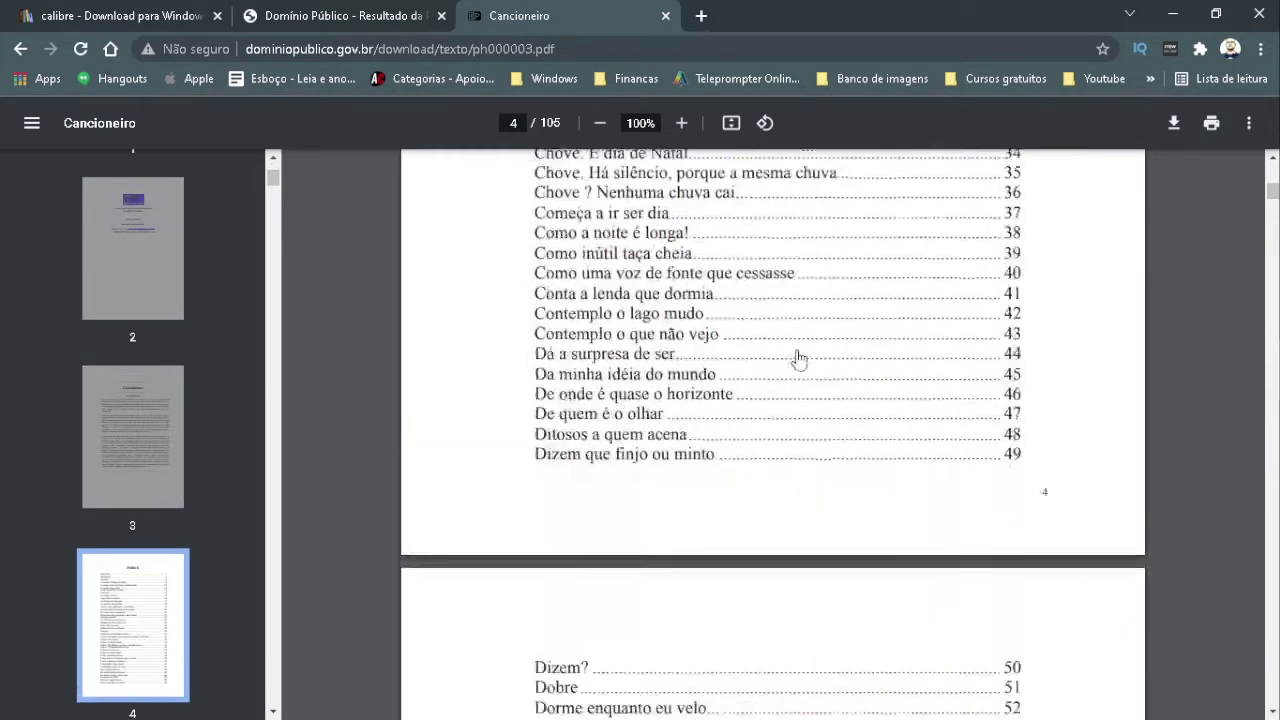
scroll(797, 360, "down", 15)
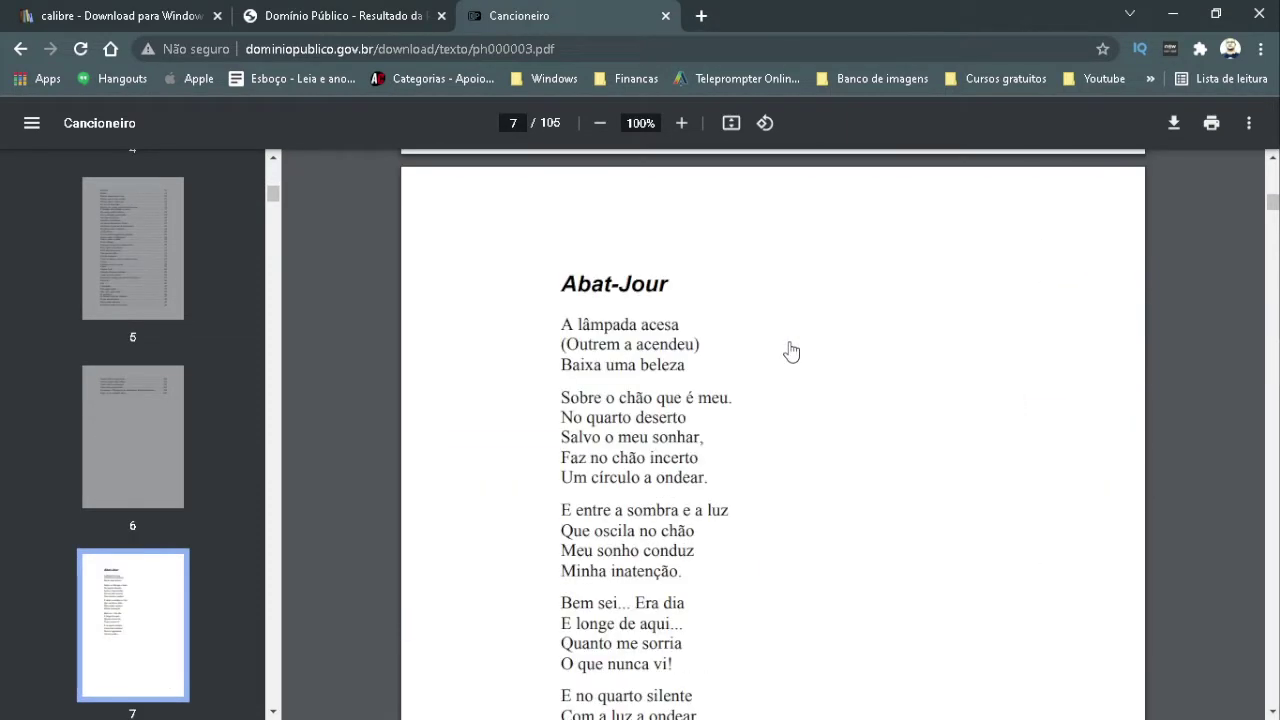
left_click(1176, 123)
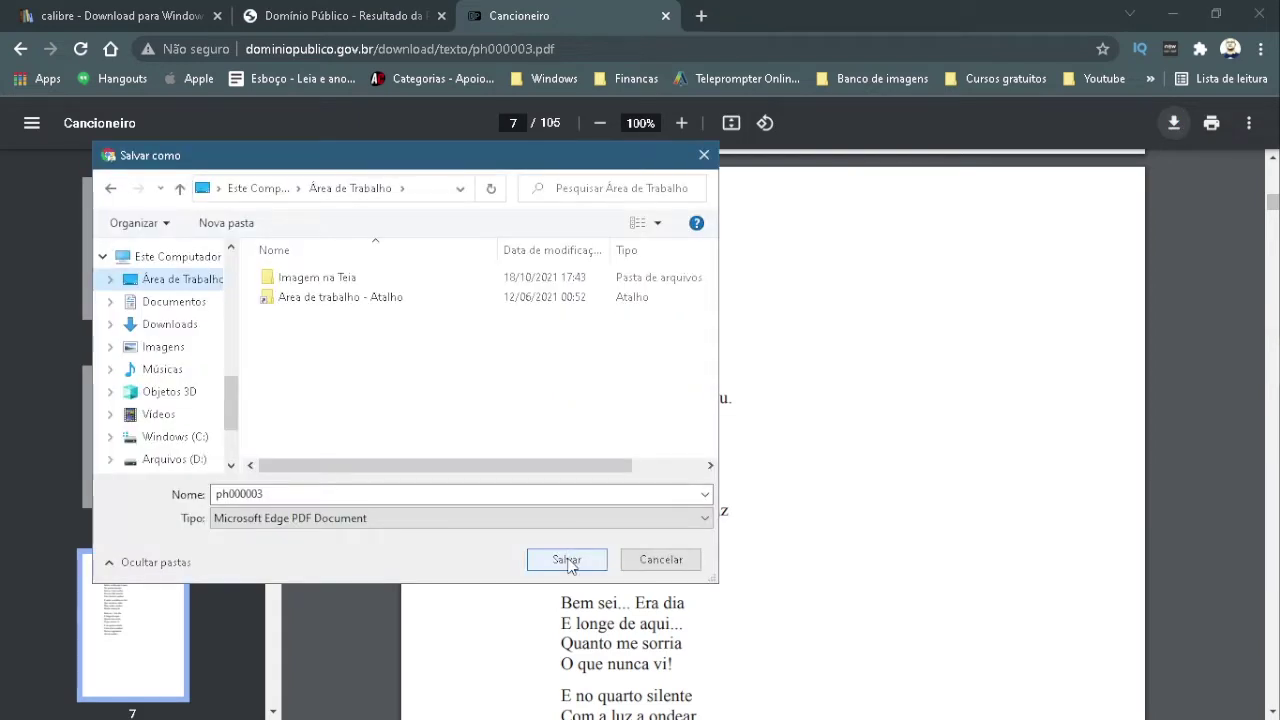
left_click(567, 561)
left_click(200, 693)
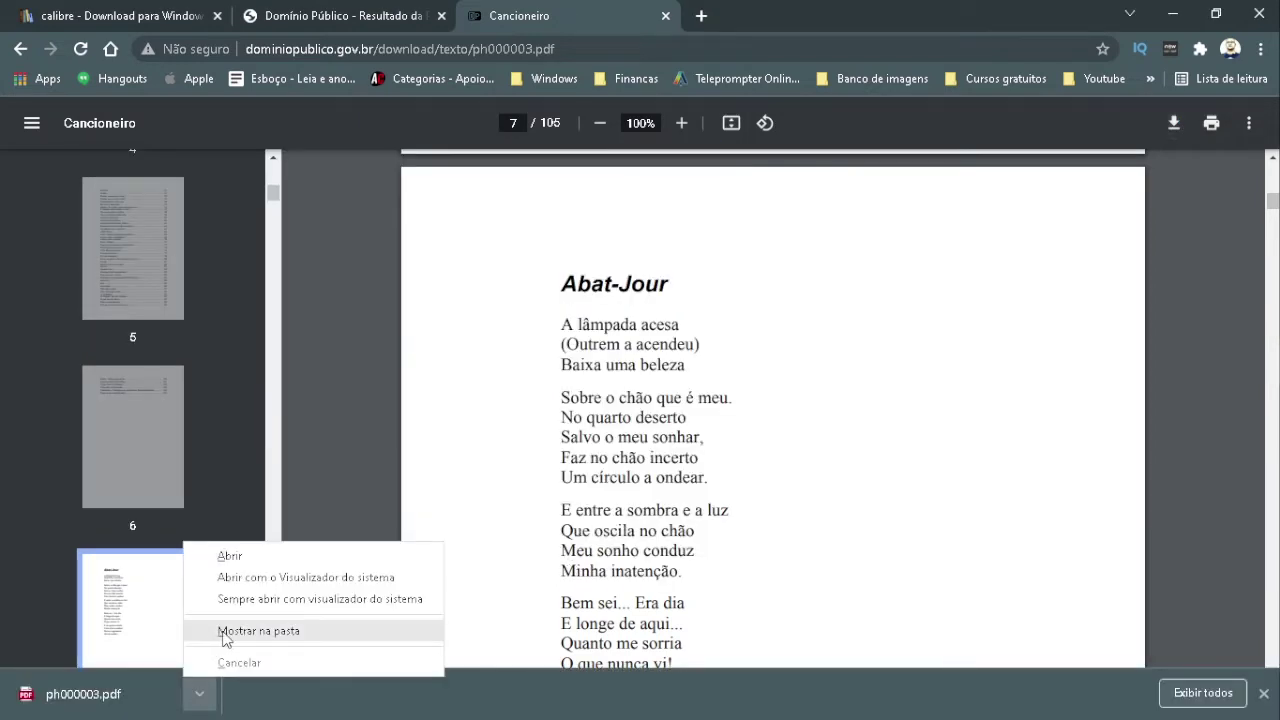
left_click(223, 631)
Switch to calibre and add the desktop file ph000003 to the library
mouse_move(1272, 263)
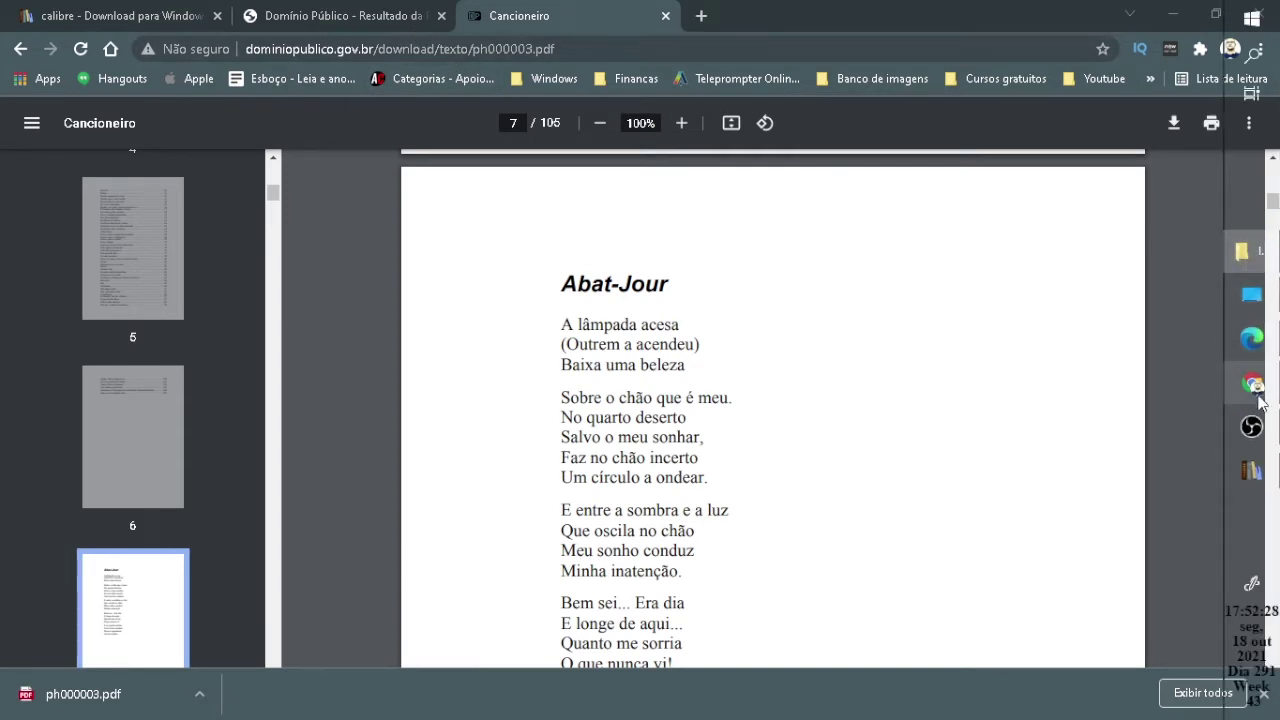
left_click(1251, 470)
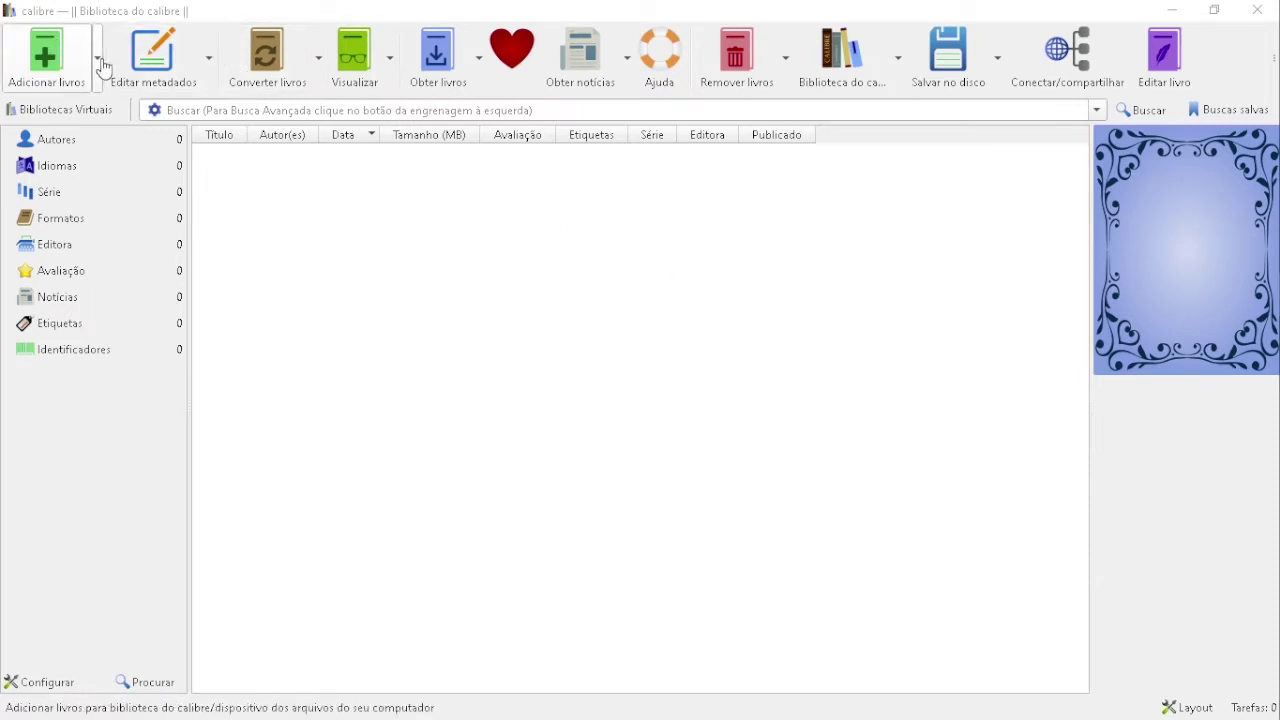
left_click(45, 74)
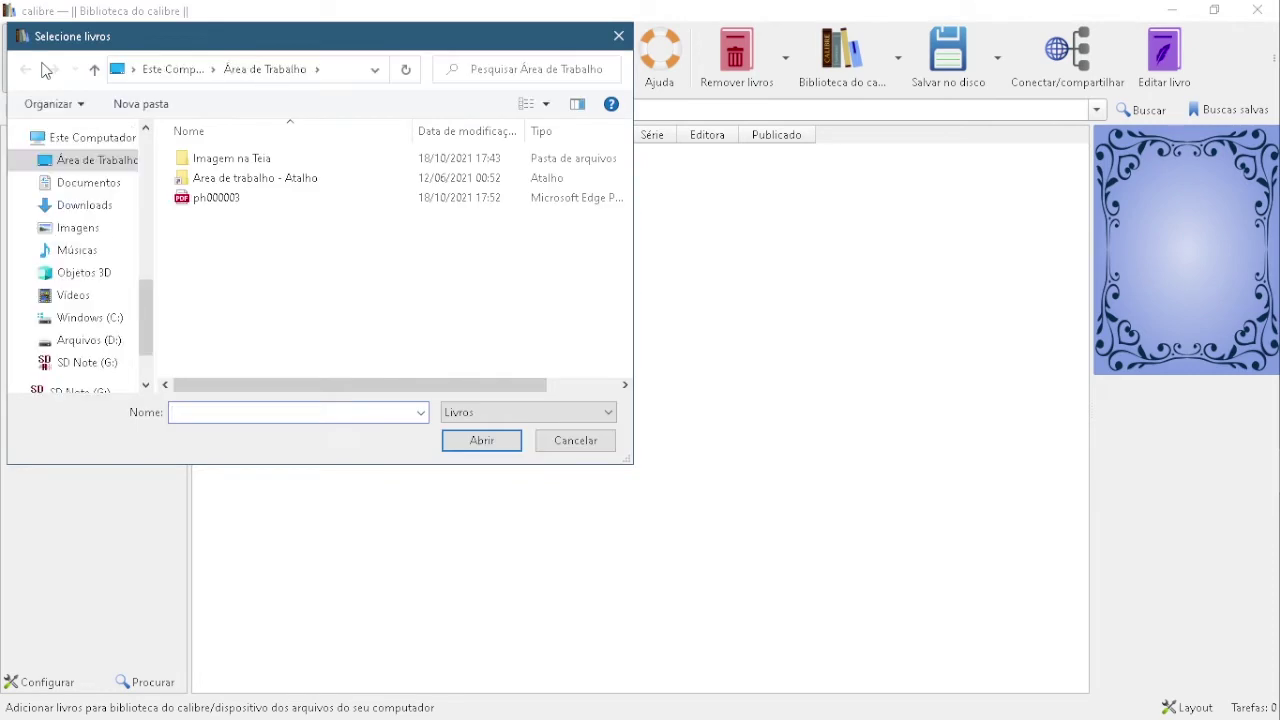
left_click(260, 202)
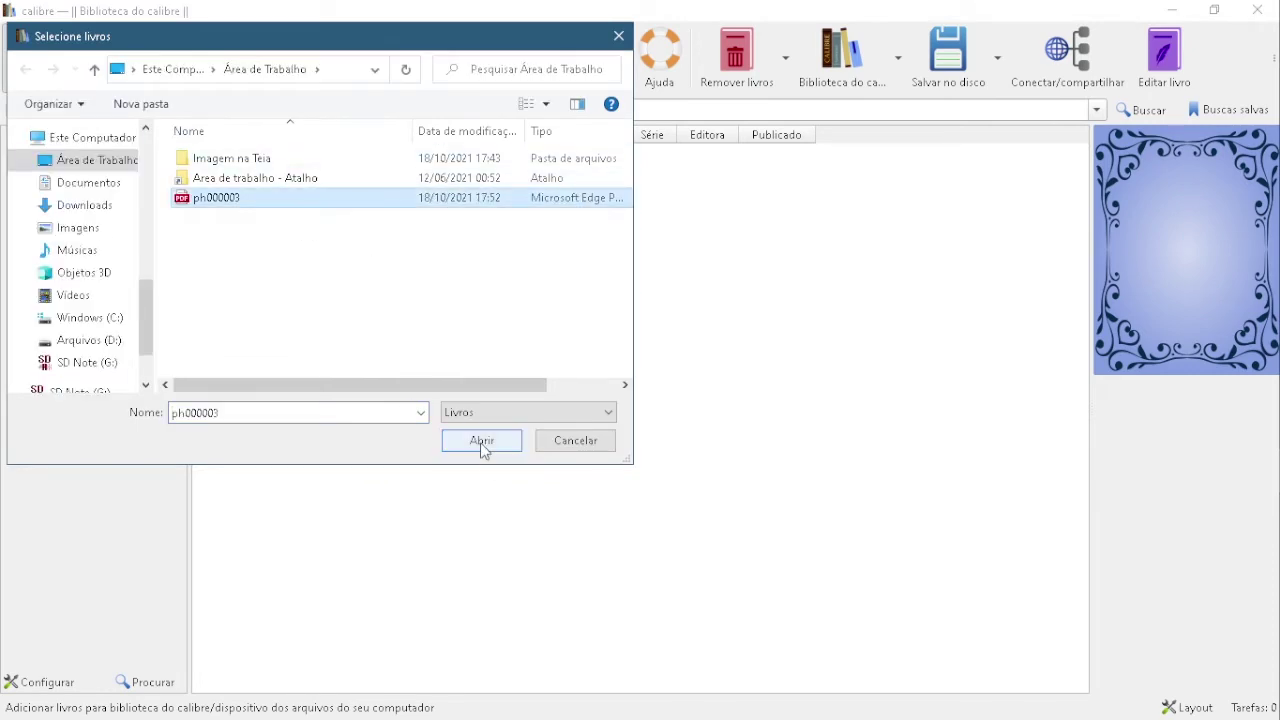
left_click(565, 447)
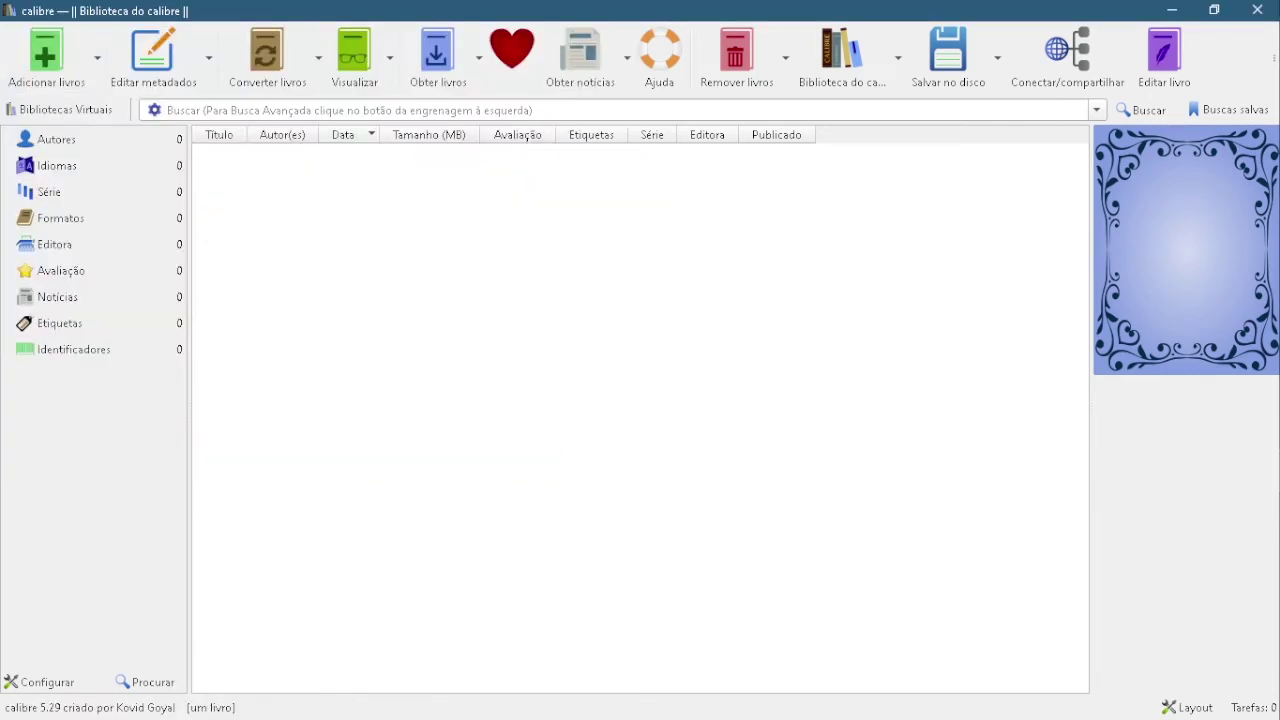
left_click_drag(330, 350, 449, 371)
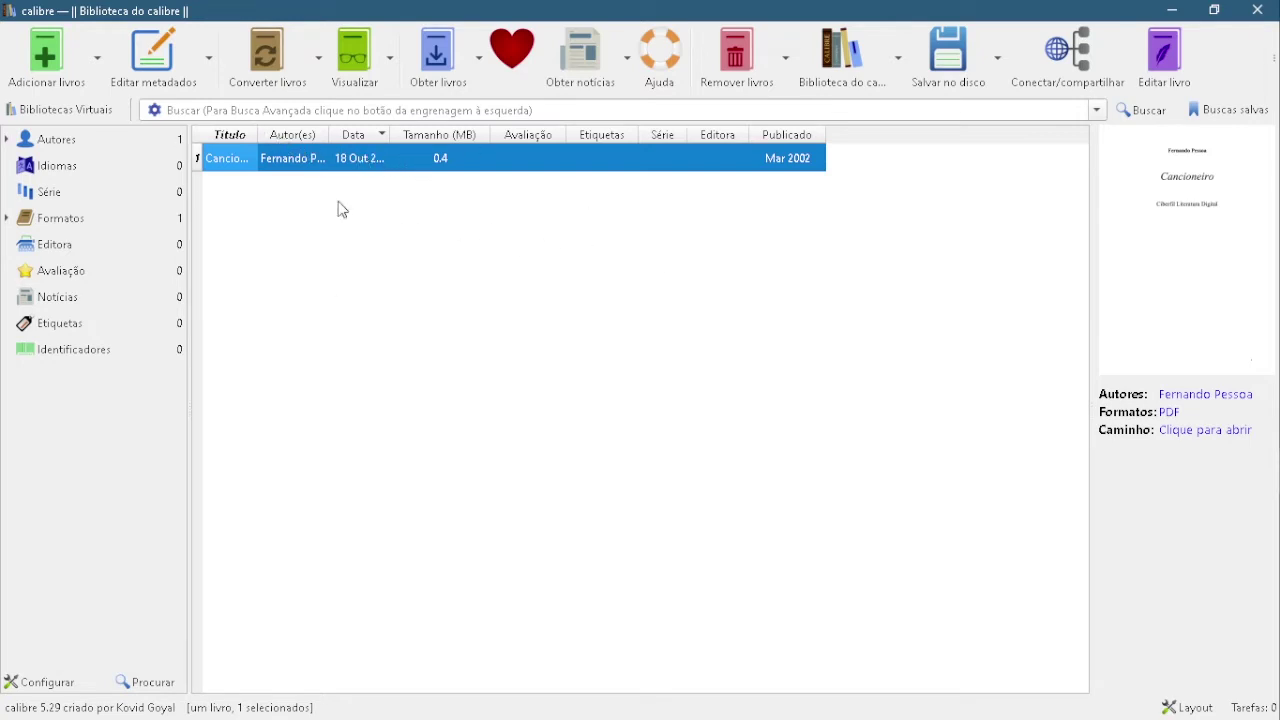
left_click(318, 67)
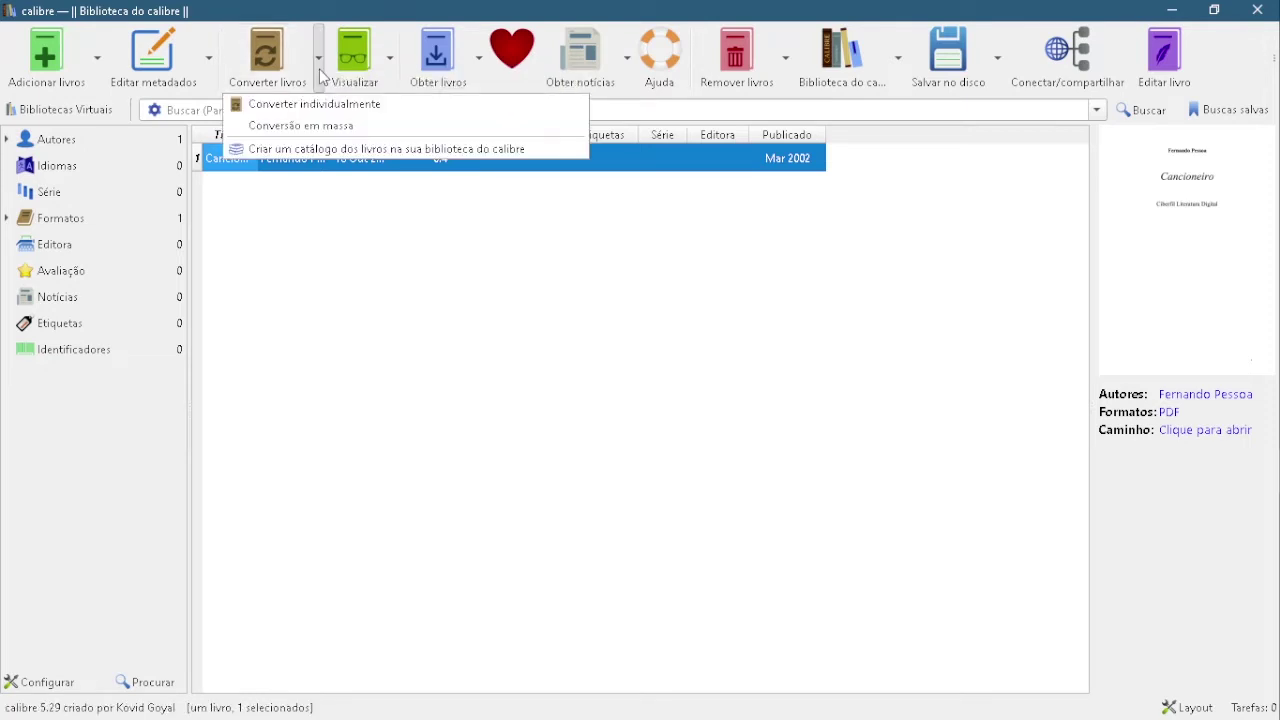
left_click(257, 58)
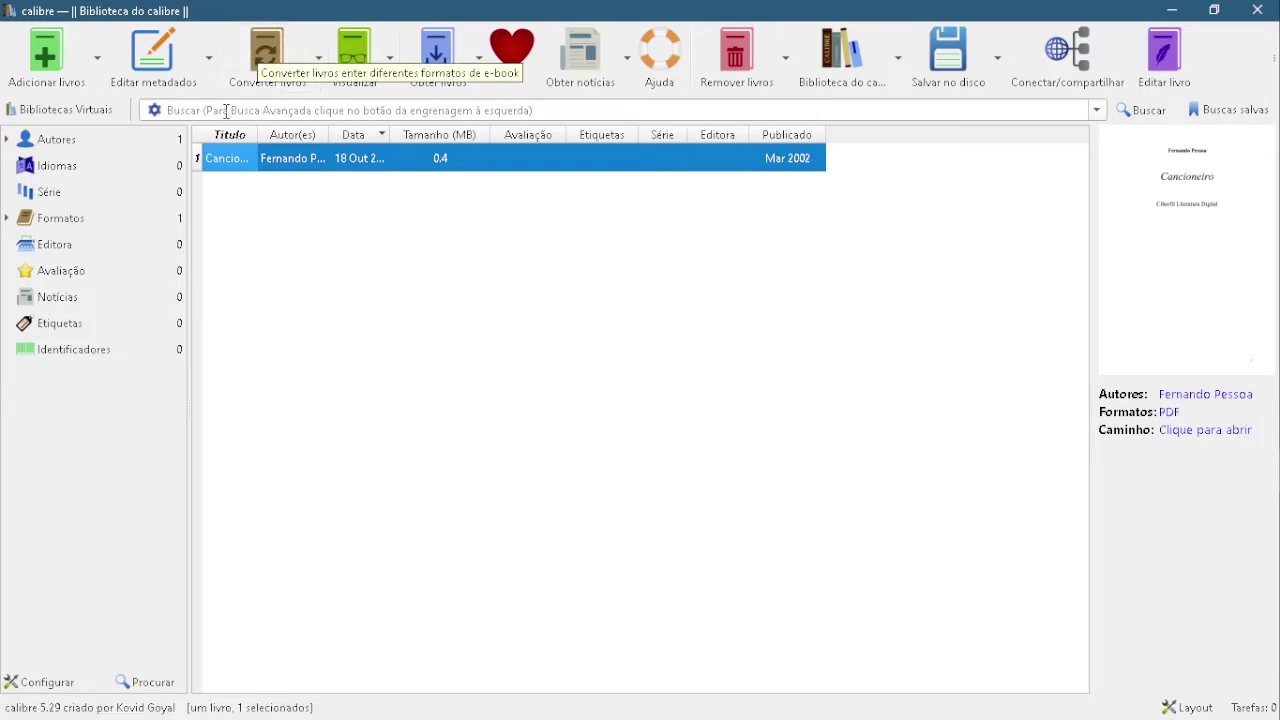
left_click(347, 213)
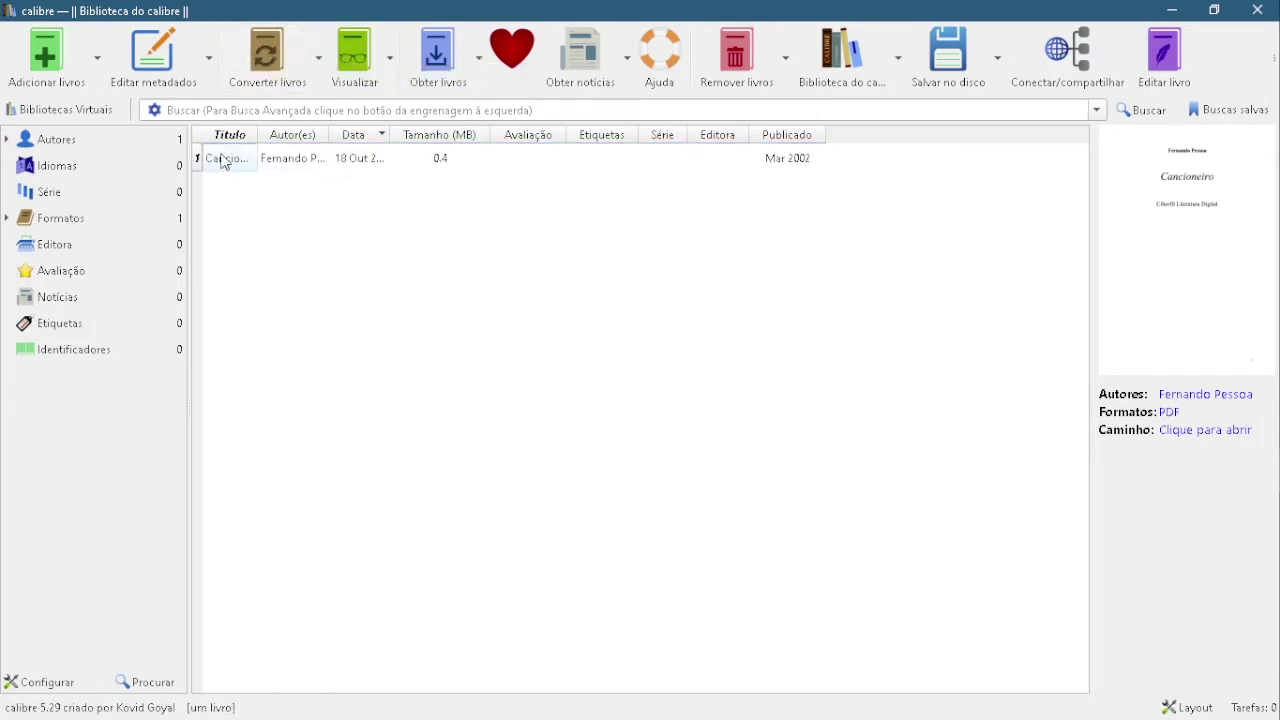
Open the conversion settings for the Cancioneiro book and review the output formats, keeping MOBI
left_click(296, 165)
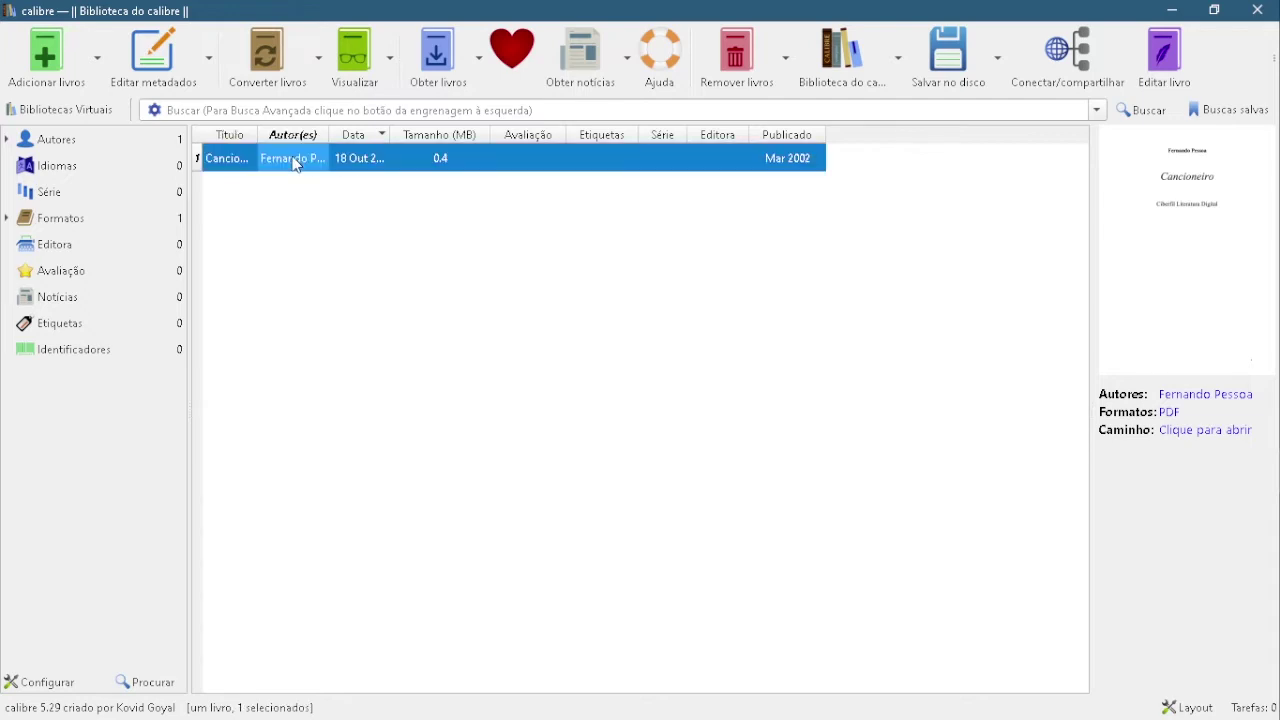
left_click(268, 55)
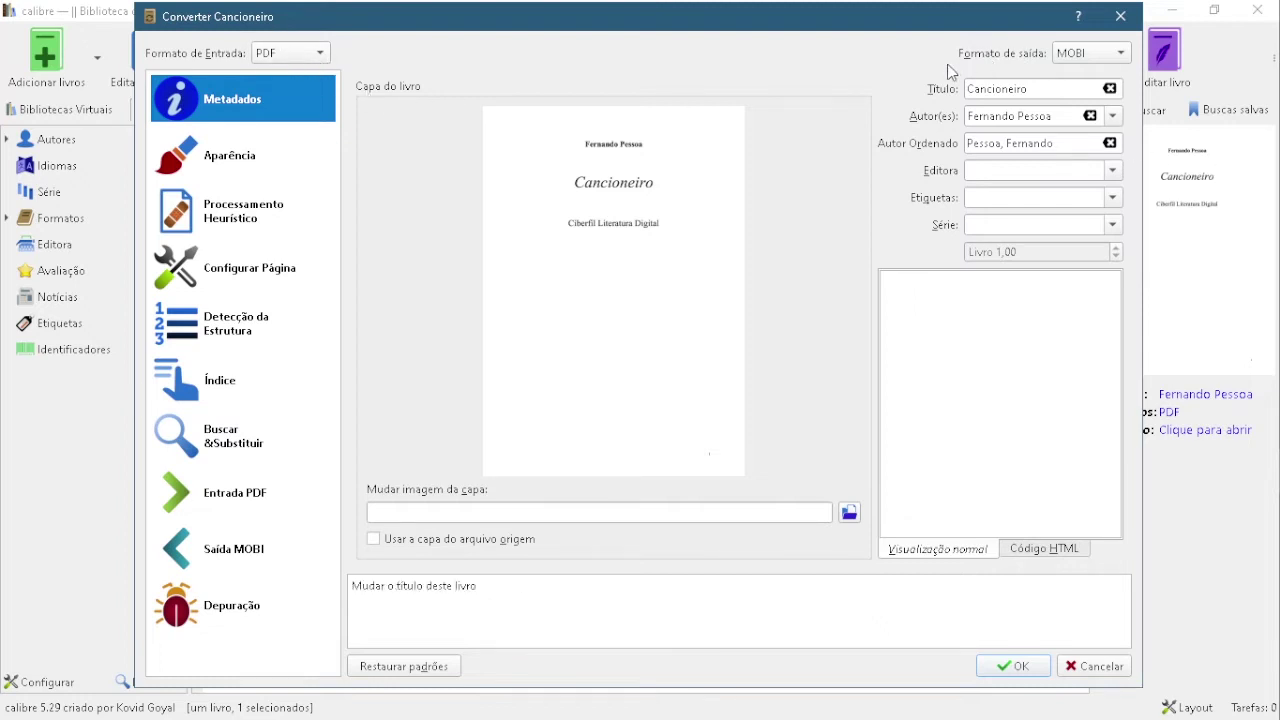
left_click(1116, 56)
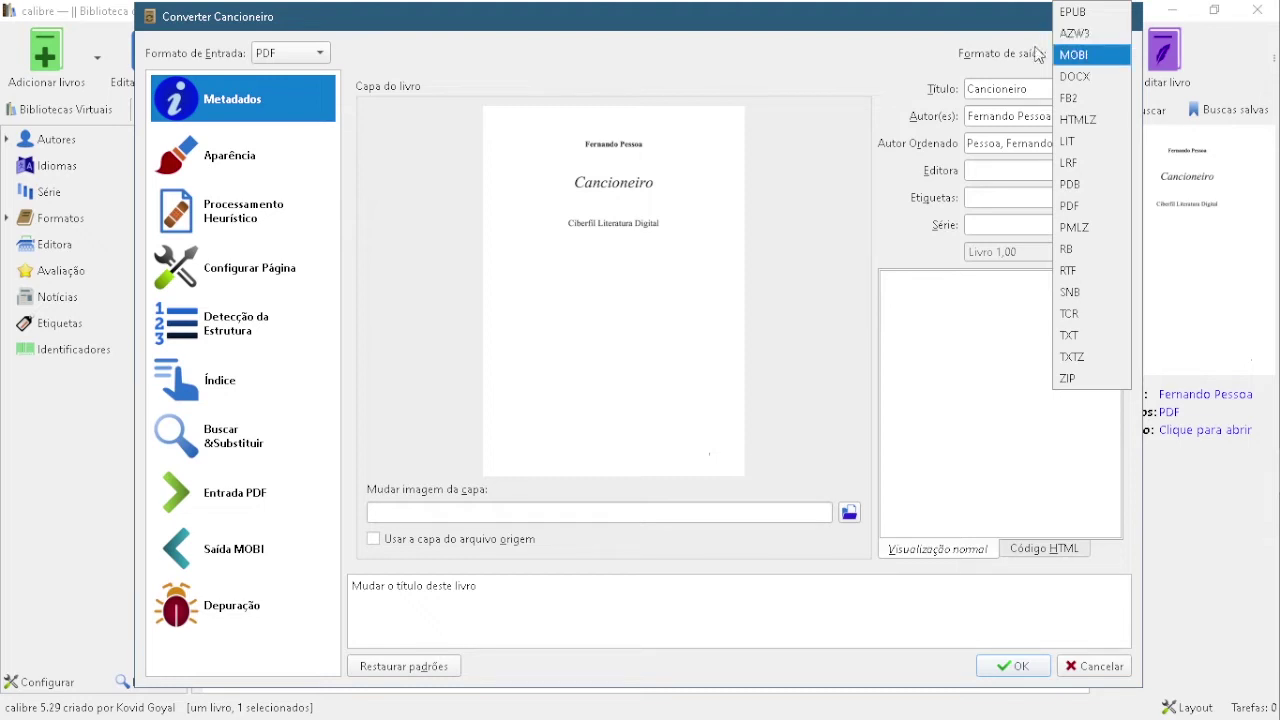
left_click(910, 67)
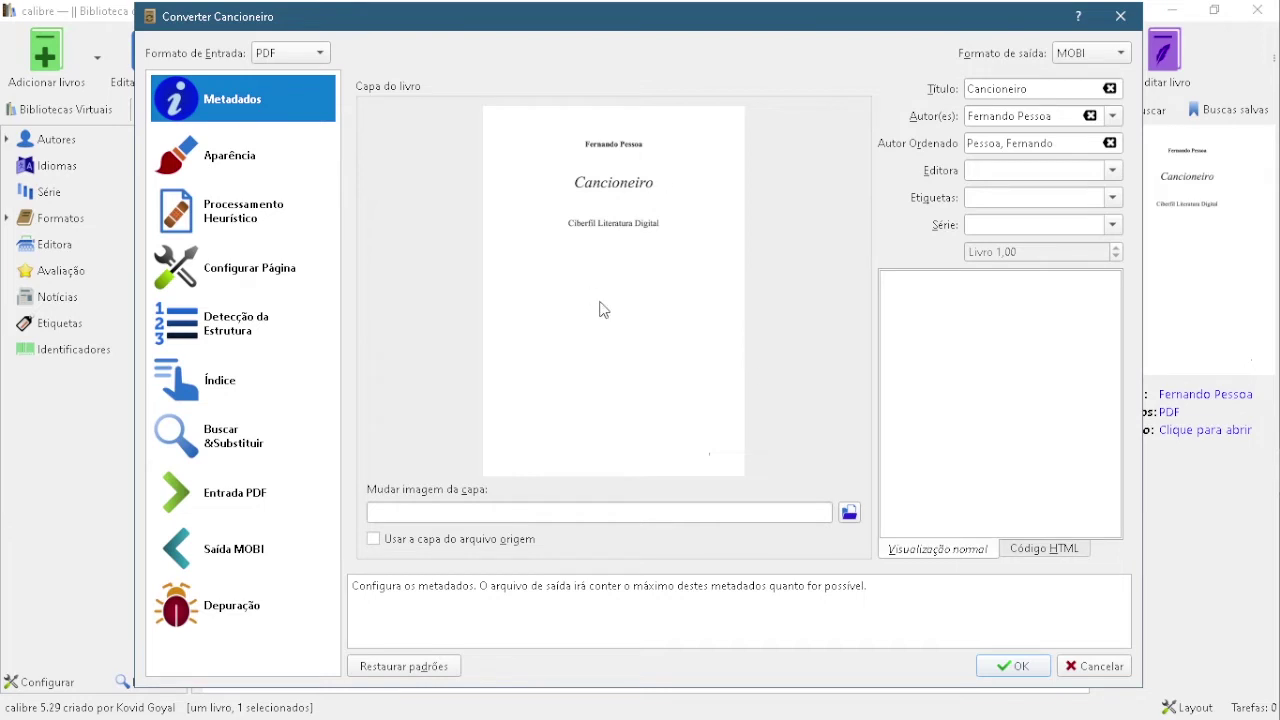
Switch to Chrome, return to the first page of the PDF, and select the title Cancioneiro
mouse_move(1276, 400)
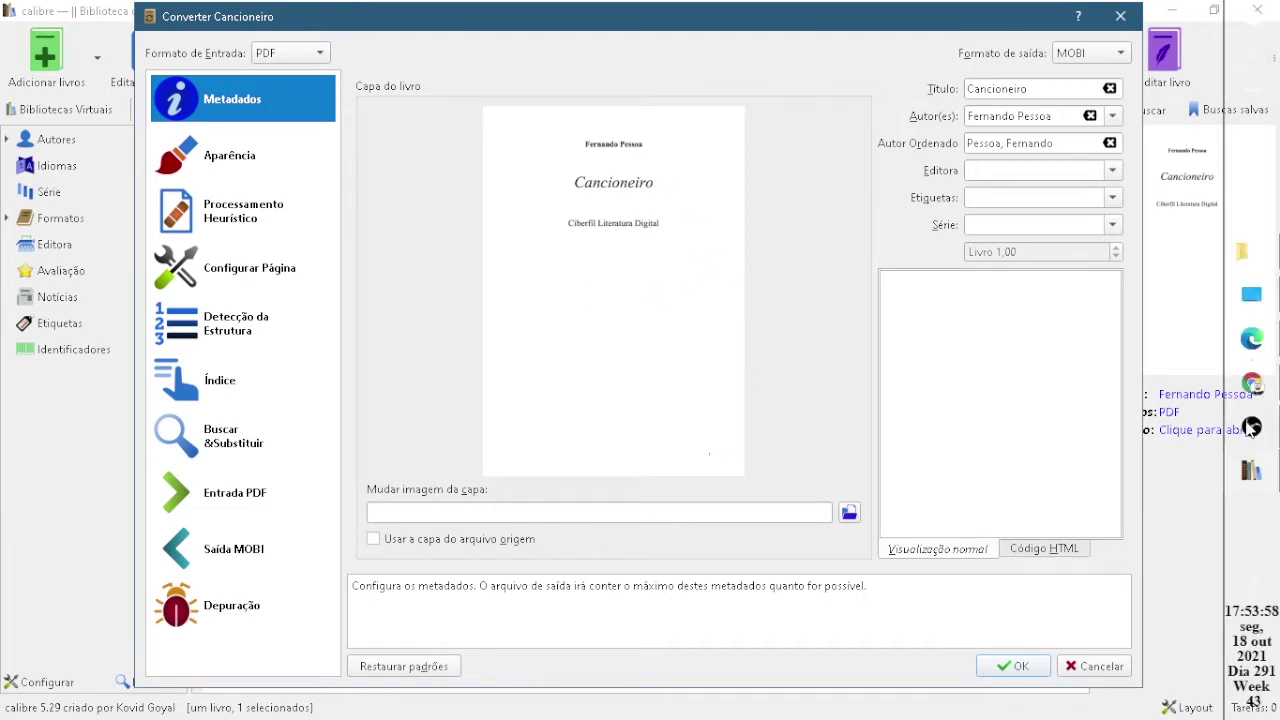
left_click(1252, 383)
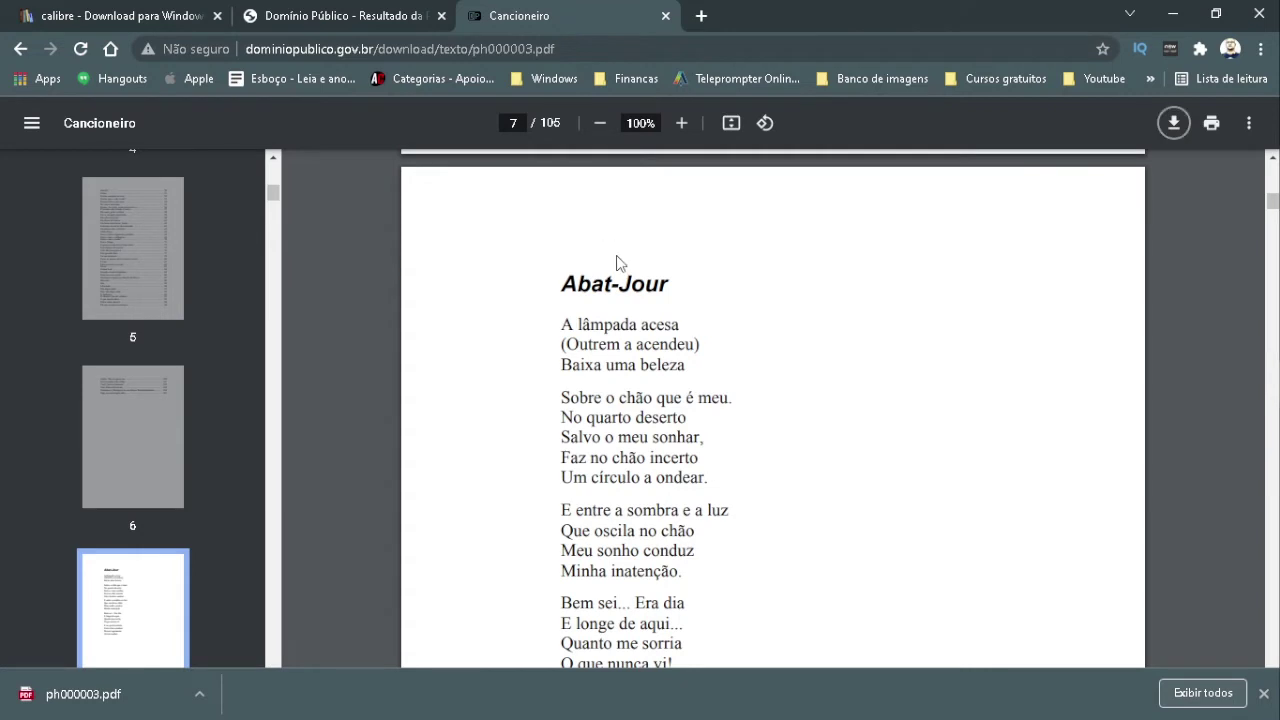
key("Home")
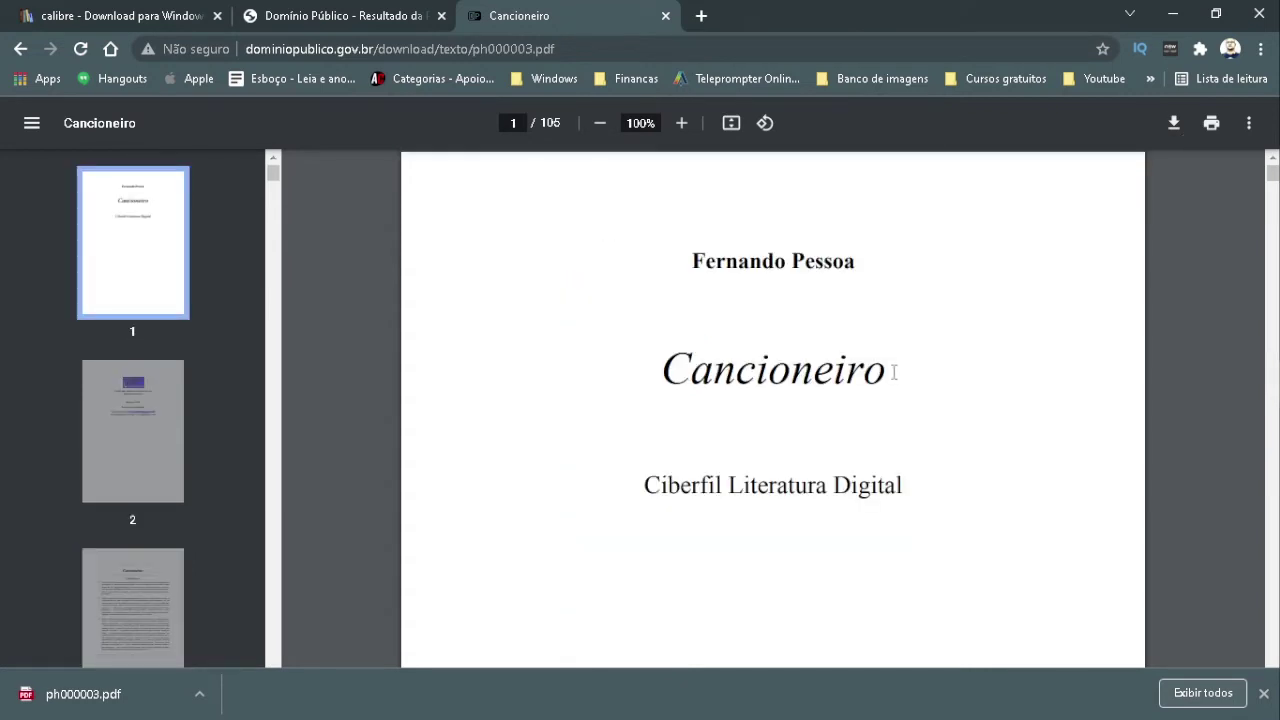
left_click_drag(894, 373, 657, 363)
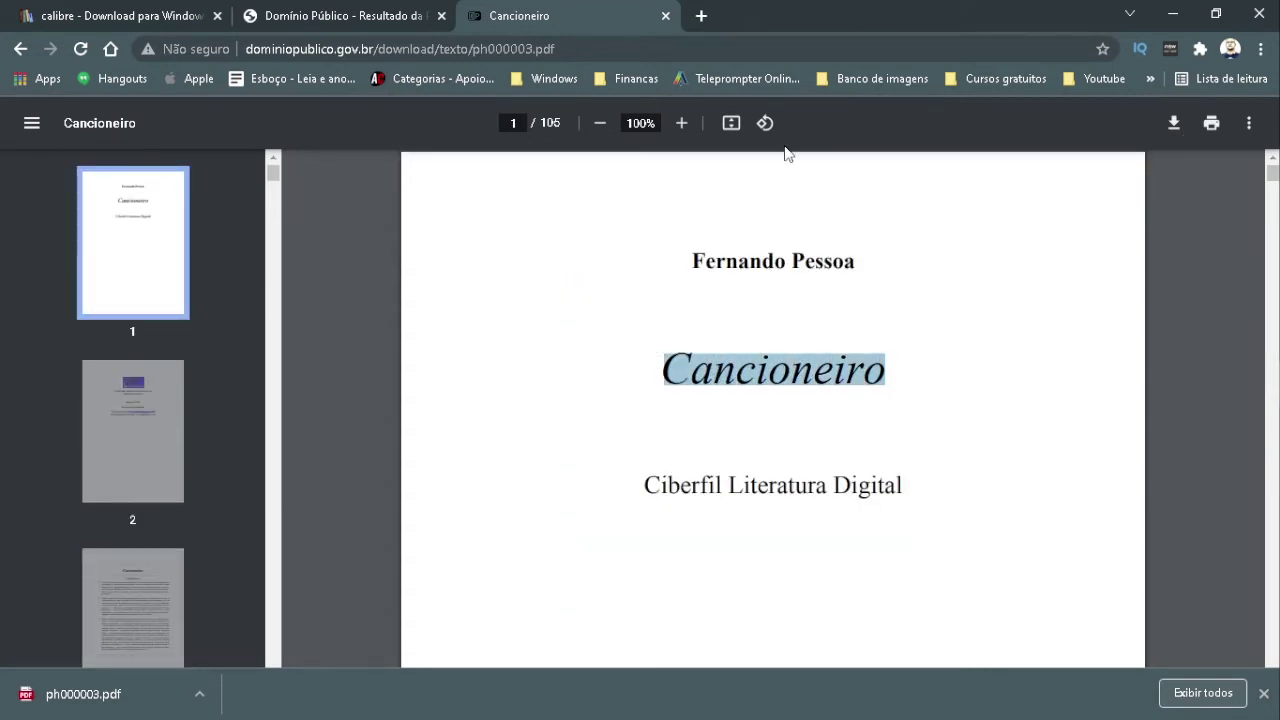
Open Google in a new tab and search for "fernando pessoa Cancioneiro"
left_click(708, 21)
type("goo")
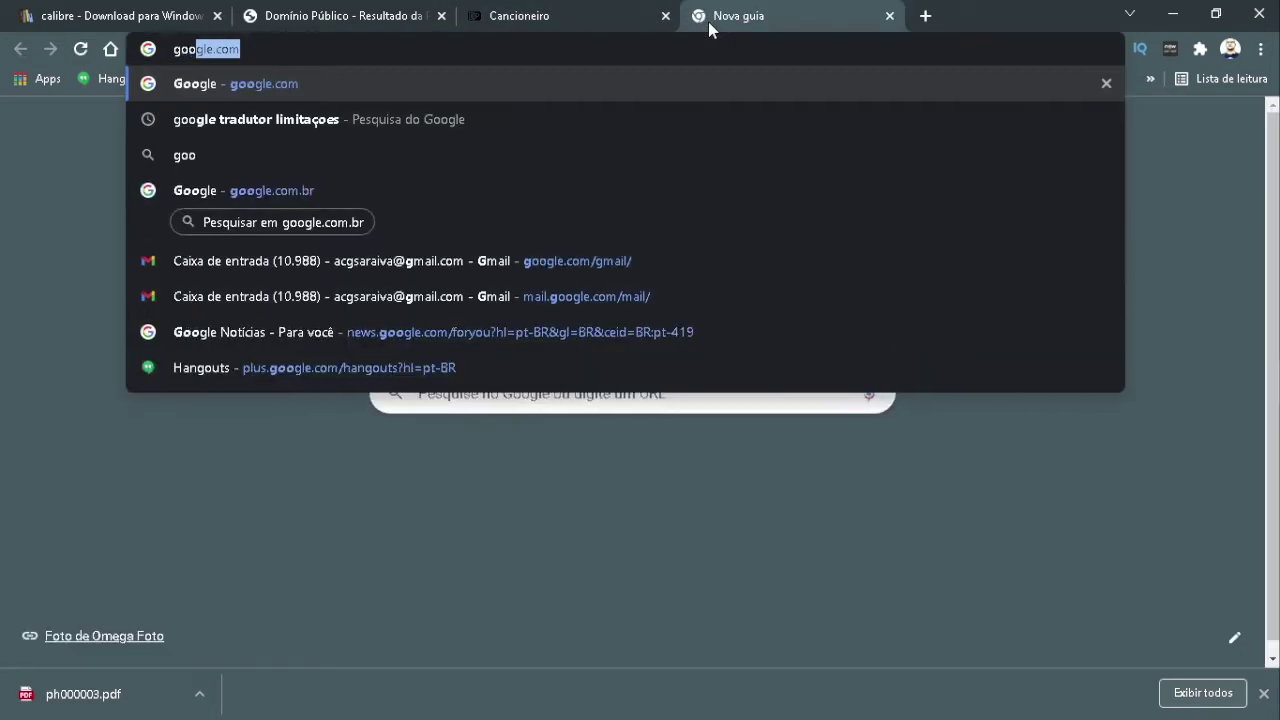
key("Return")
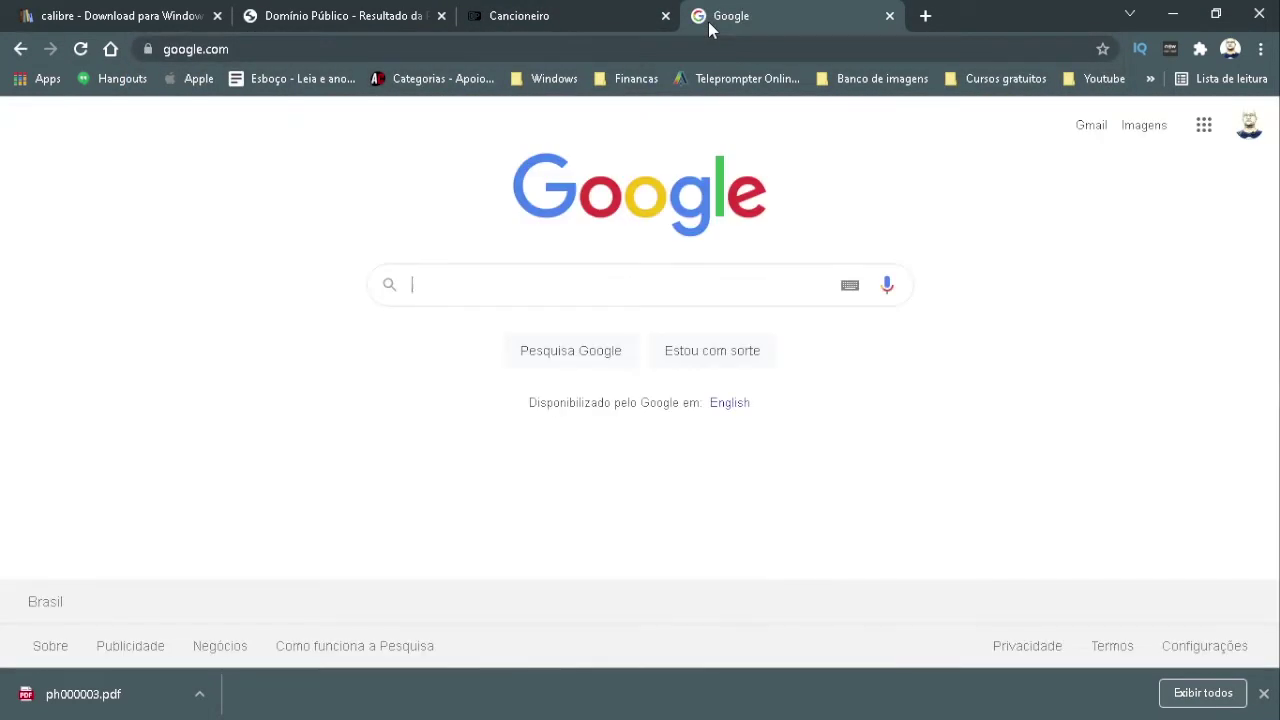
type("fernan")
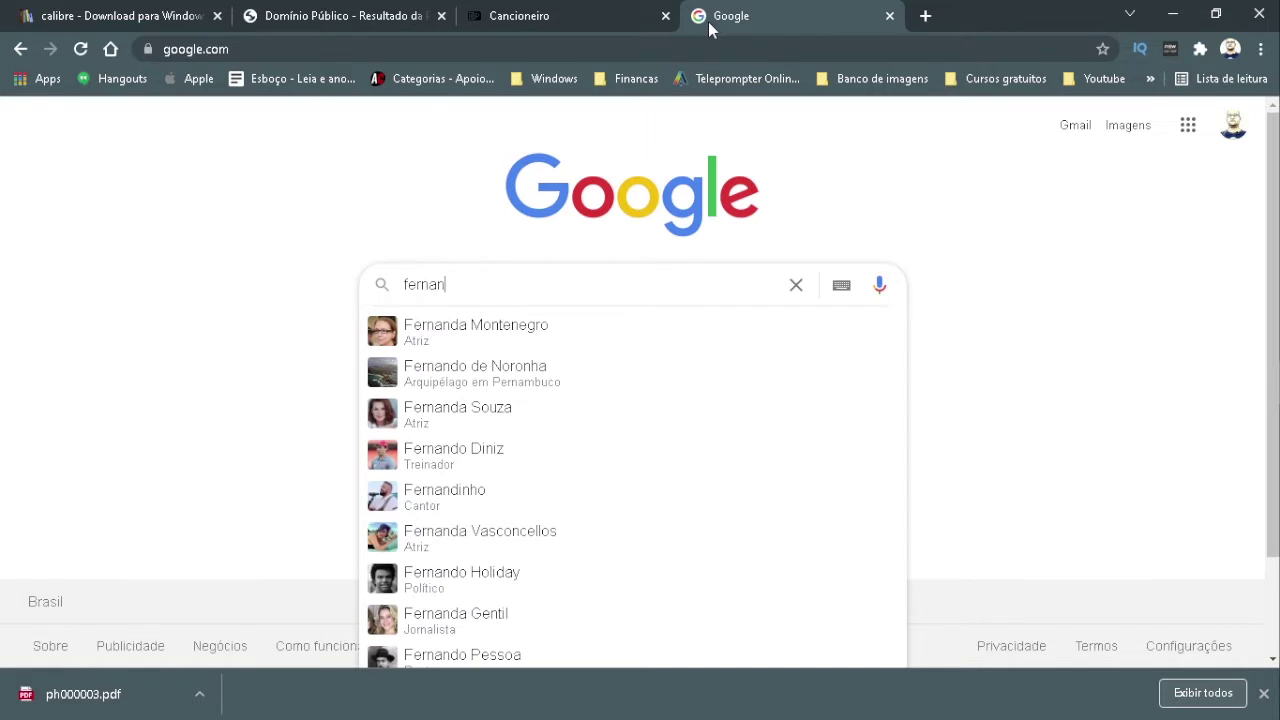
type("do ped")
key("BackSpace")
type("ssoa Cancioneiro")
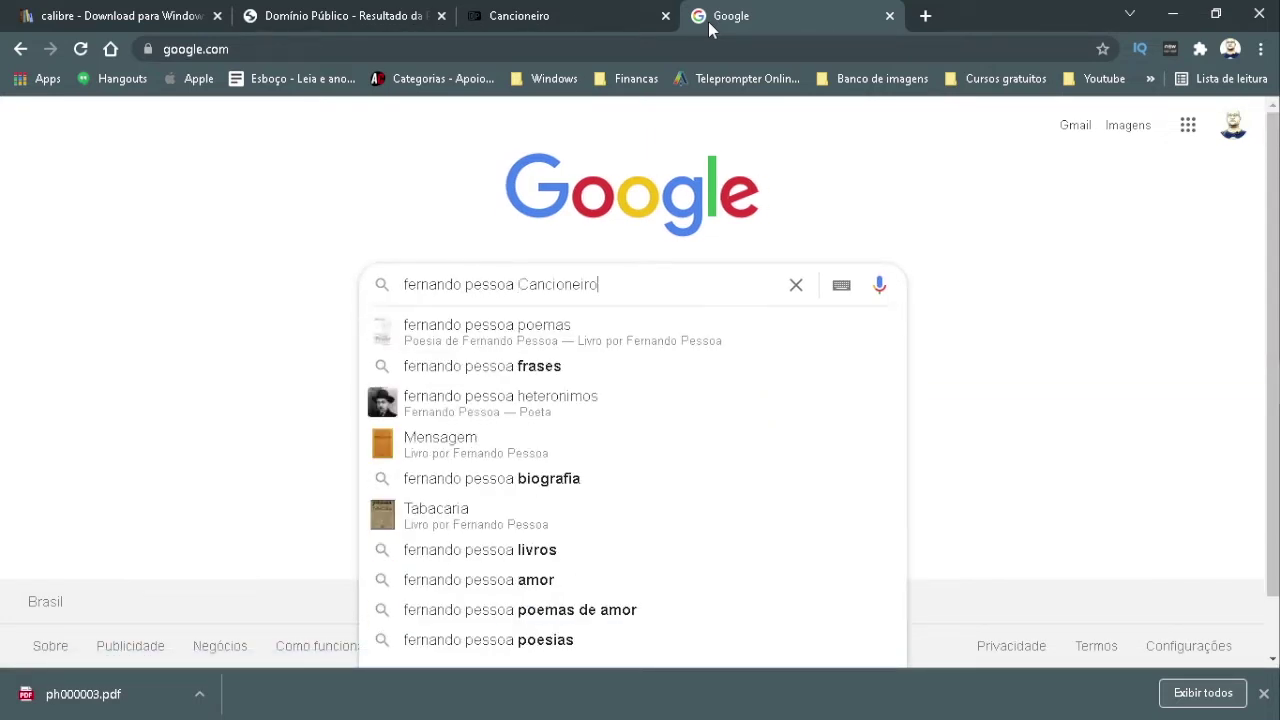
key("Return")
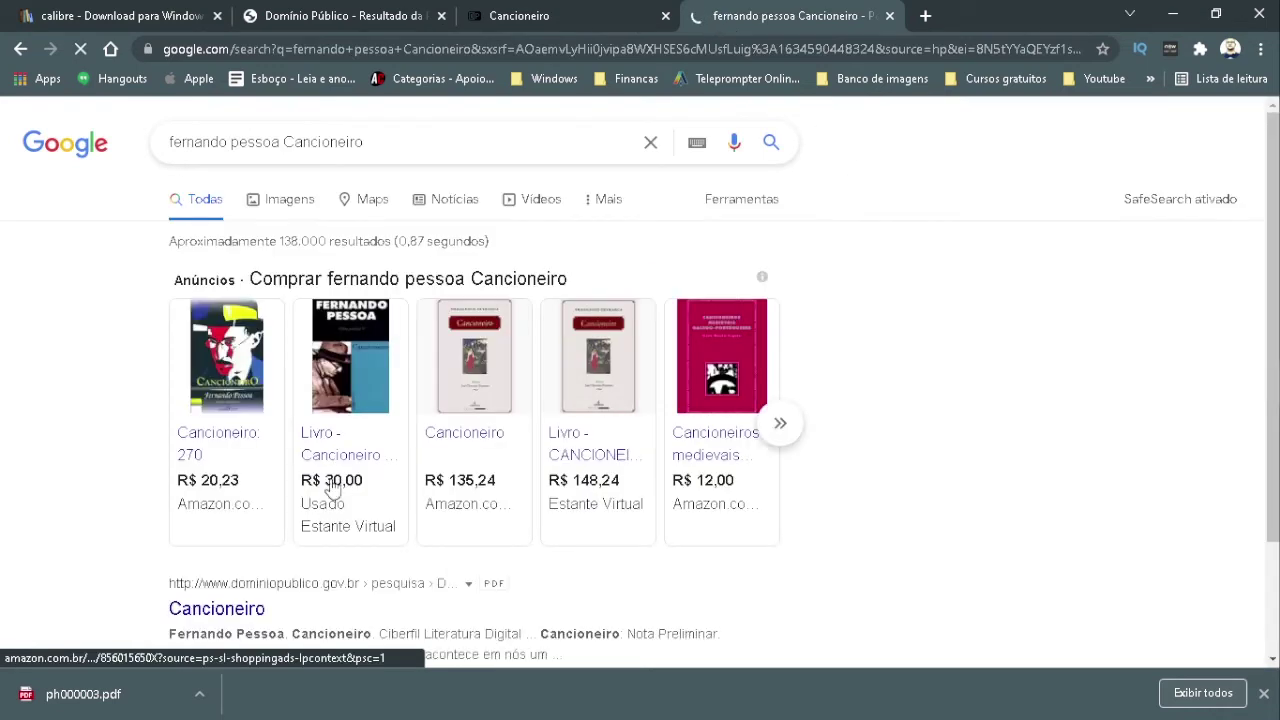
Copy the cover image of the second book ad, the used Estante Virtual edition of Cancioneiro
right_click(339, 353)
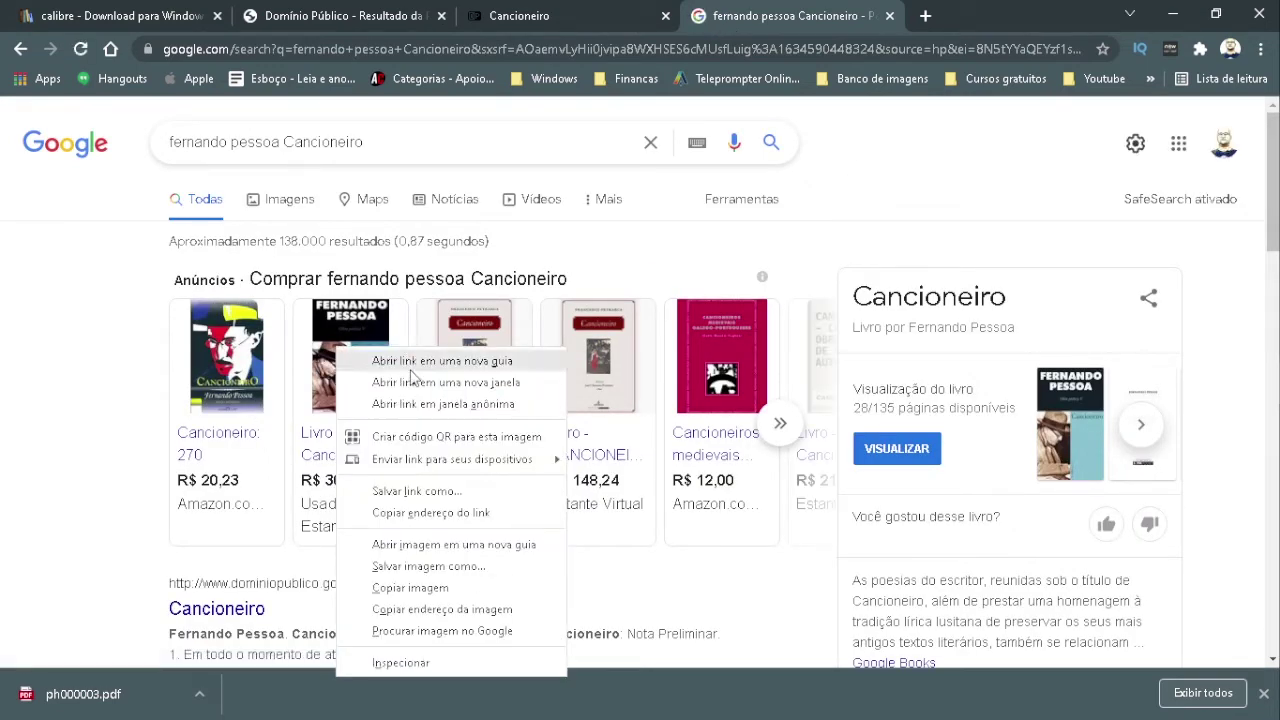
left_click(441, 590)
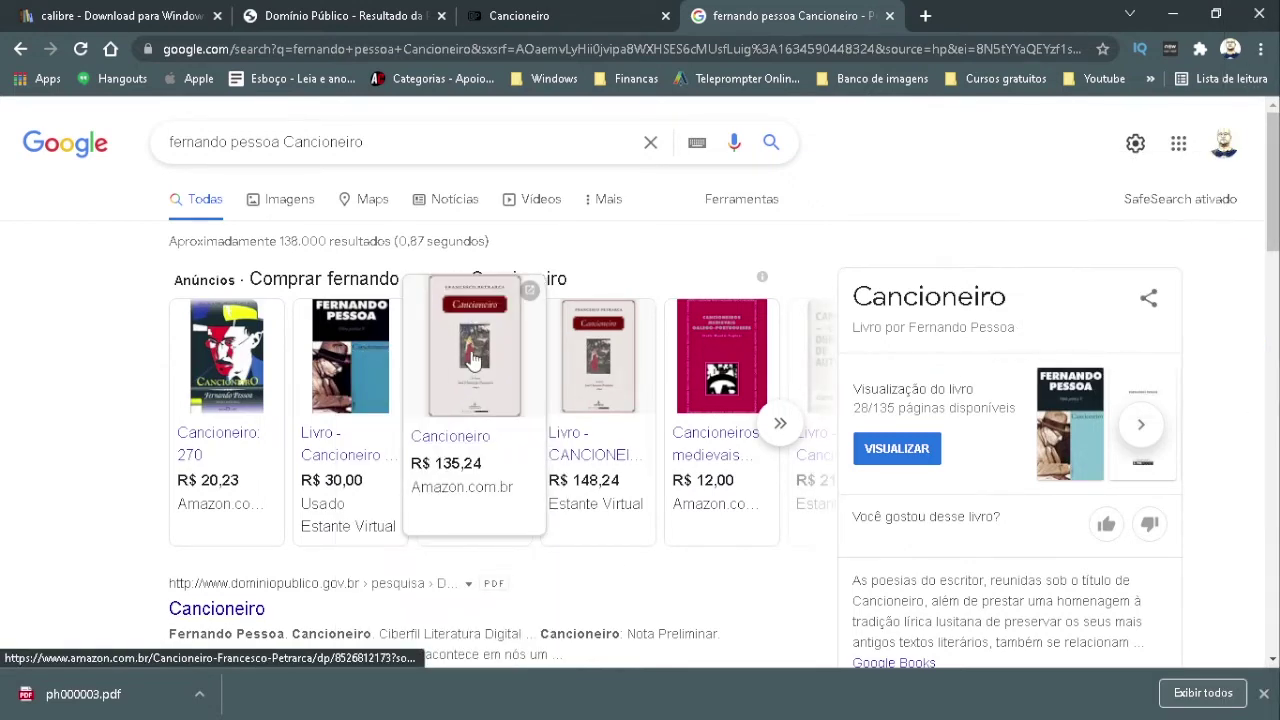
Switch to calibre, enable heuristic processing for the Cancioneiro conversion, and set the line unwrap factor to 0,05
right_click(370, 376)
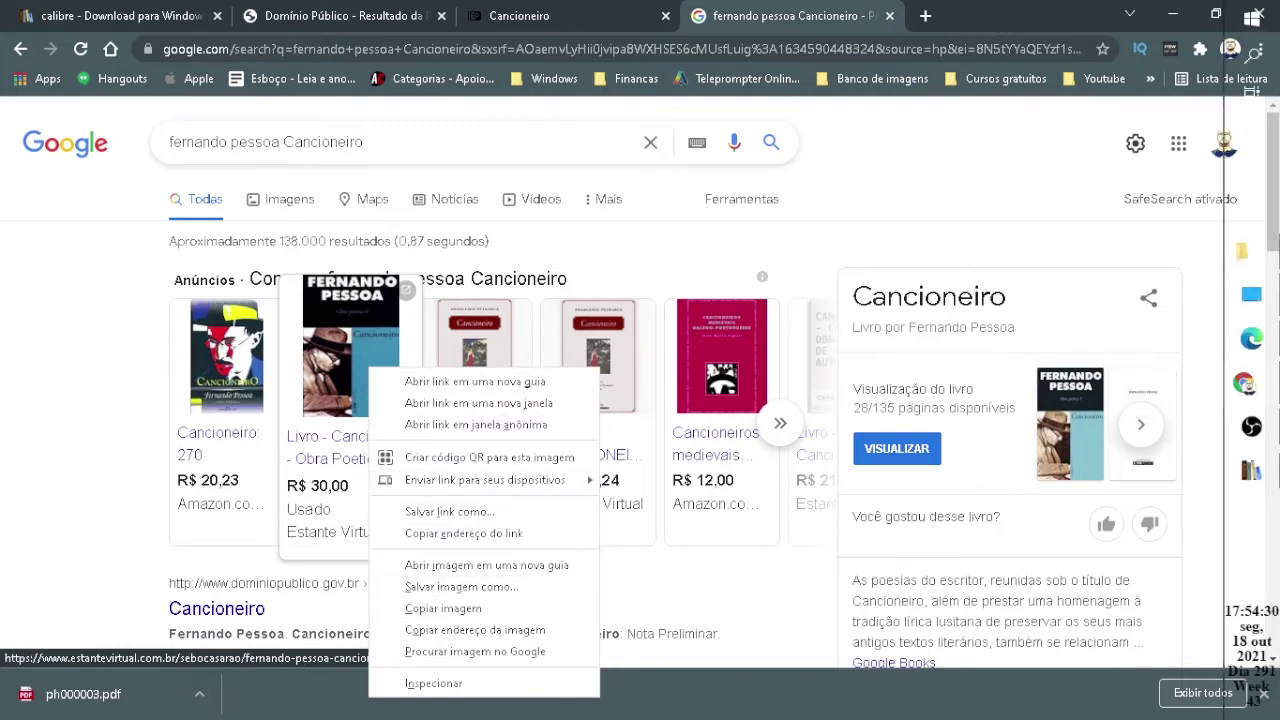
left_click(1251, 470)
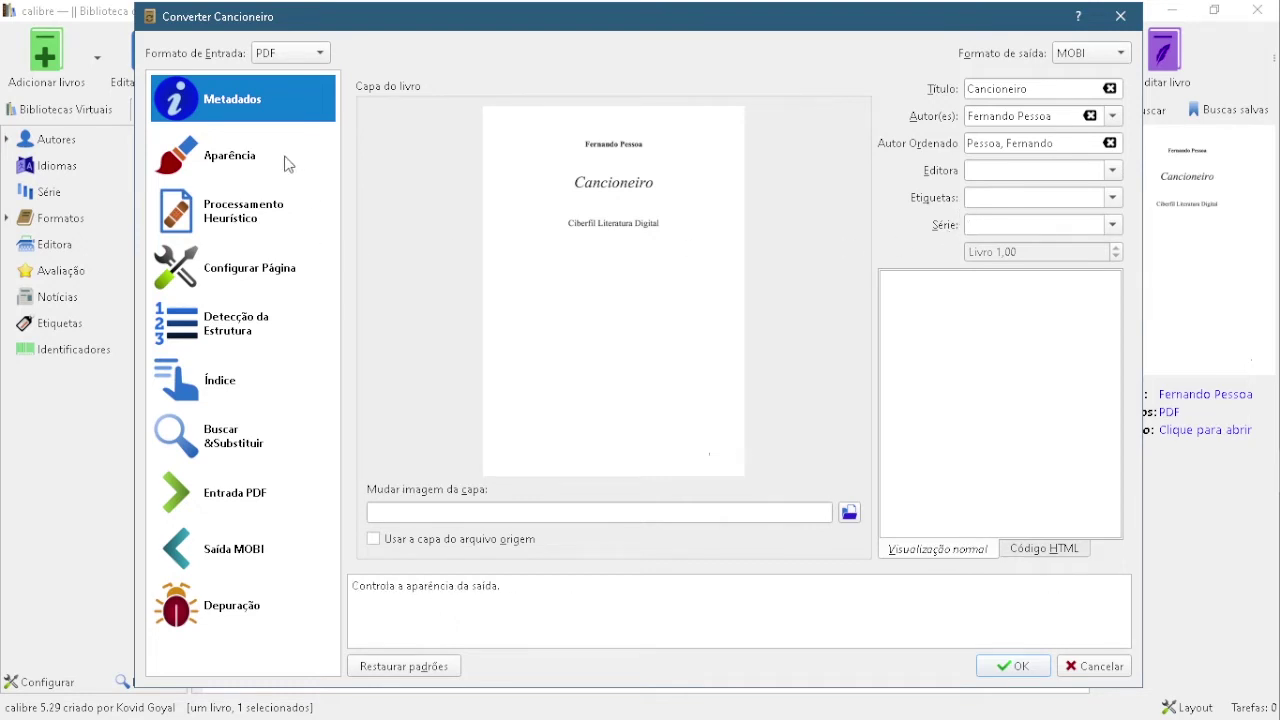
left_click(266, 212)
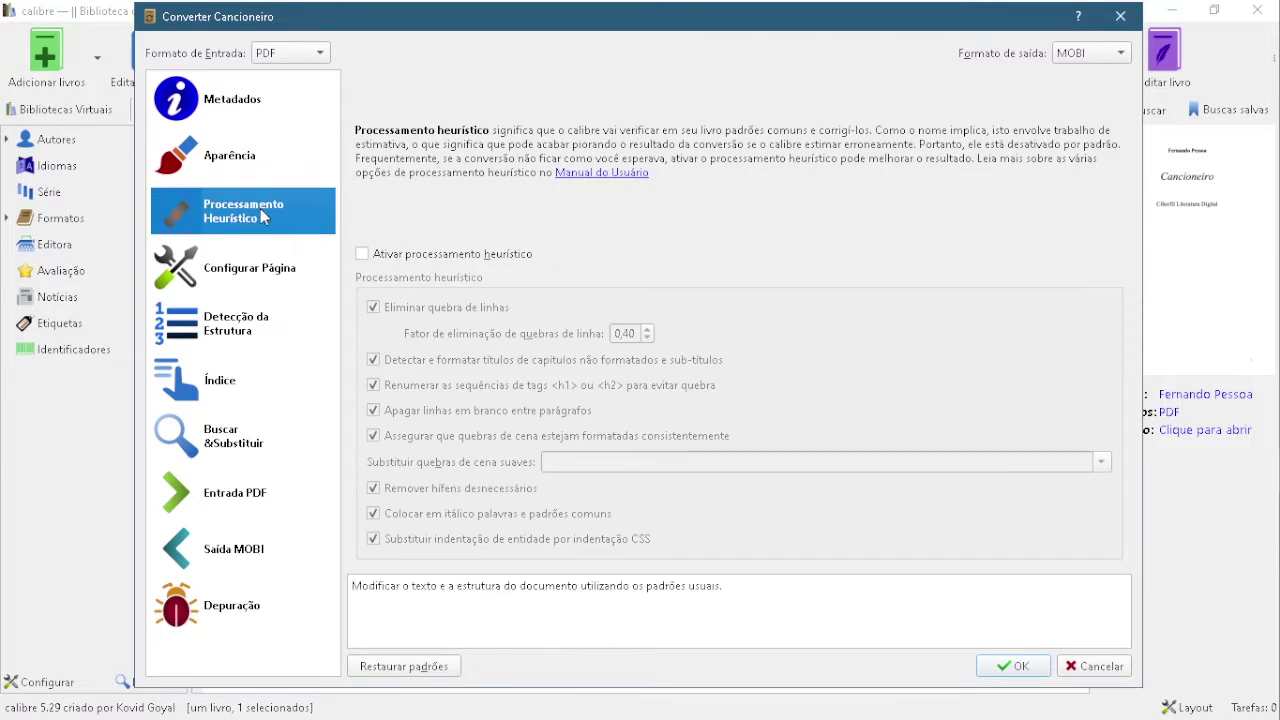
left_click(463, 256)
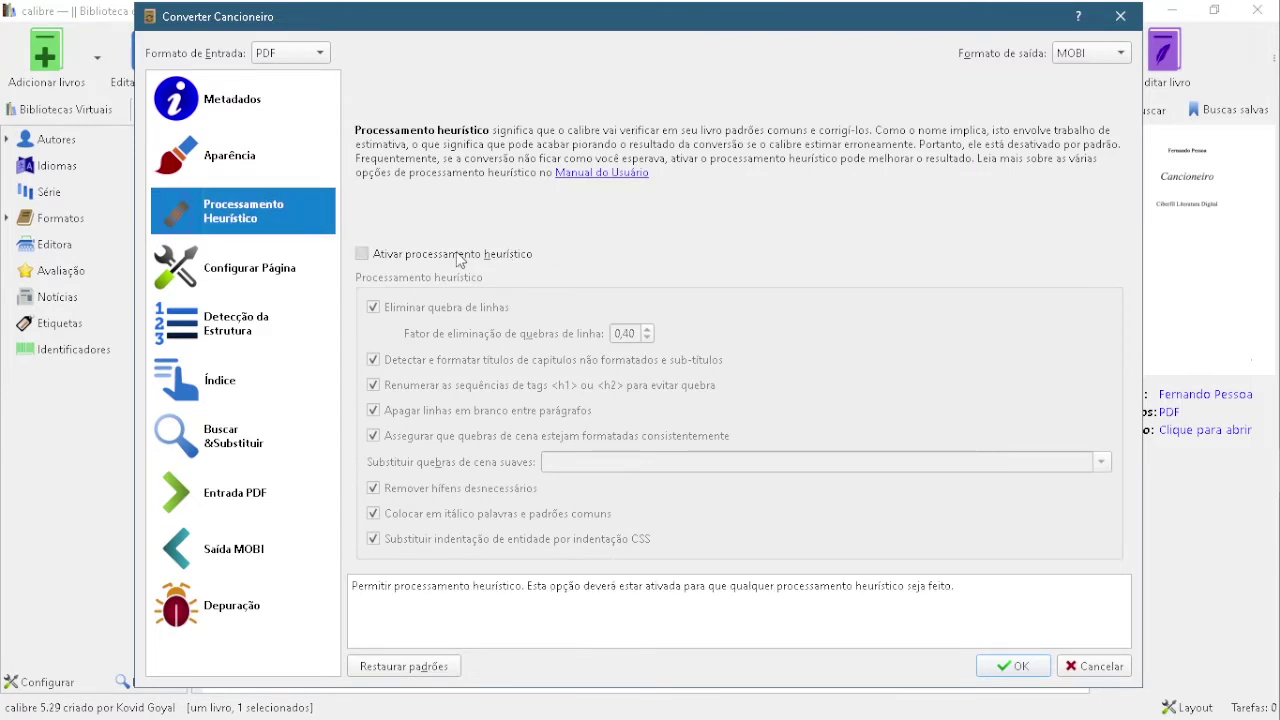
mouse_move(622, 332)
left_click_drag(623, 333, 657, 341)
type("05")
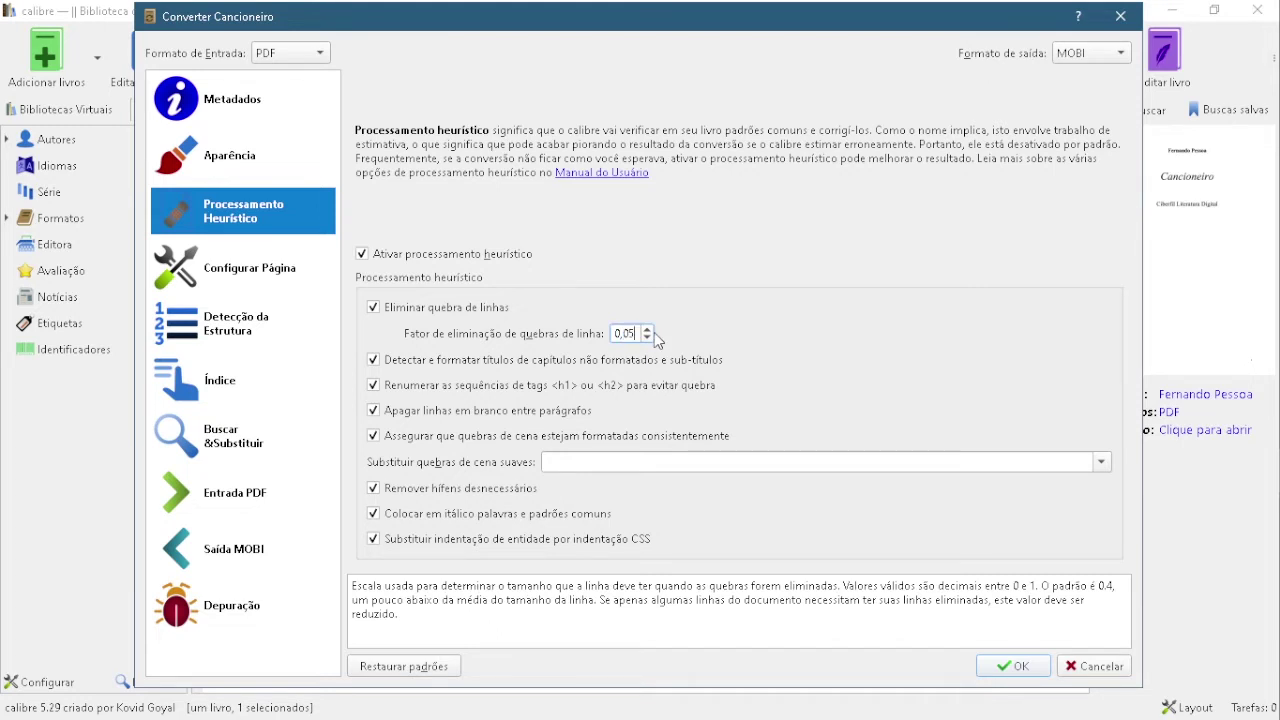
left_click(613, 340)
key("End")
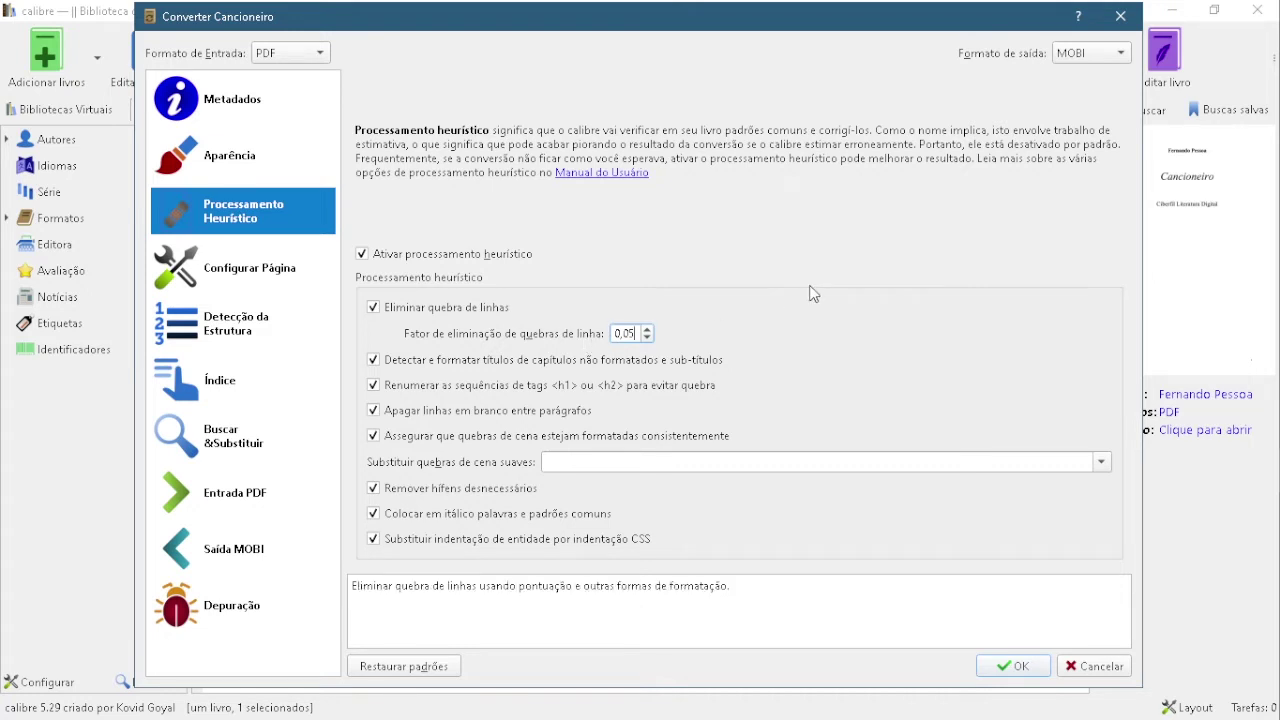
Set the output profile to Kindle PaperWhite in the page setup of the conversion
left_click(250, 281)
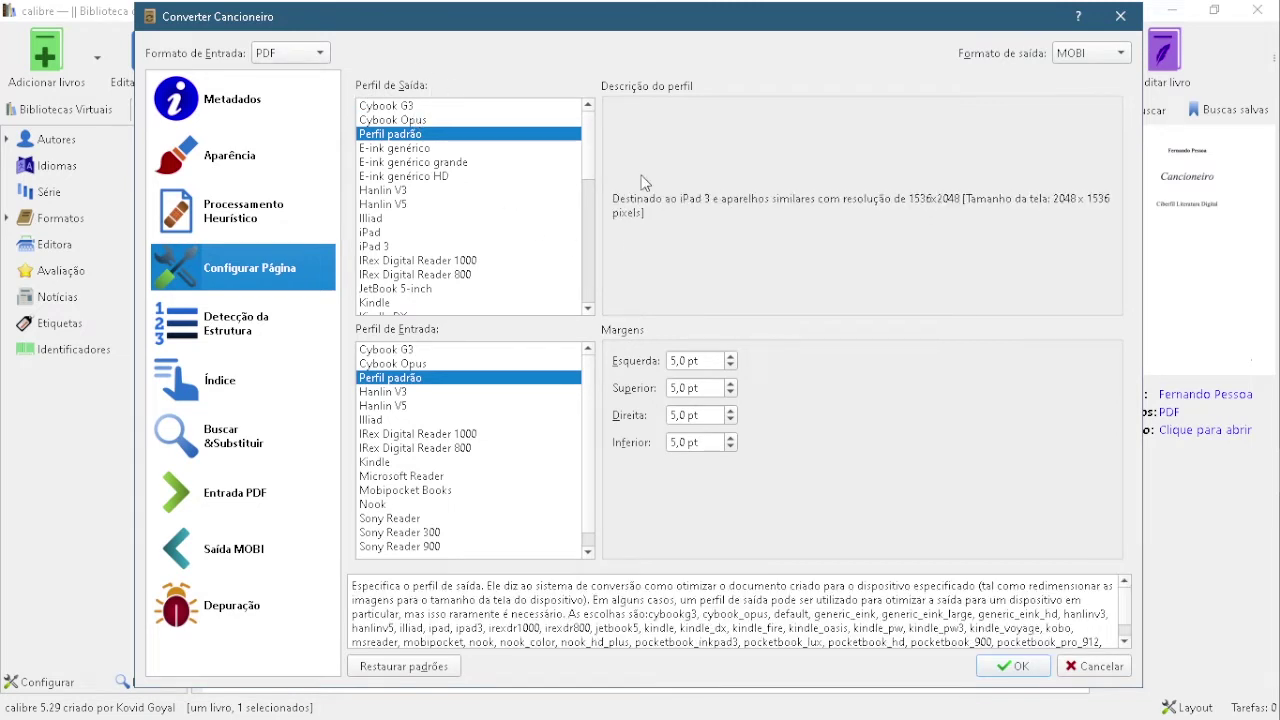
scroll(589, 155, "down", 2)
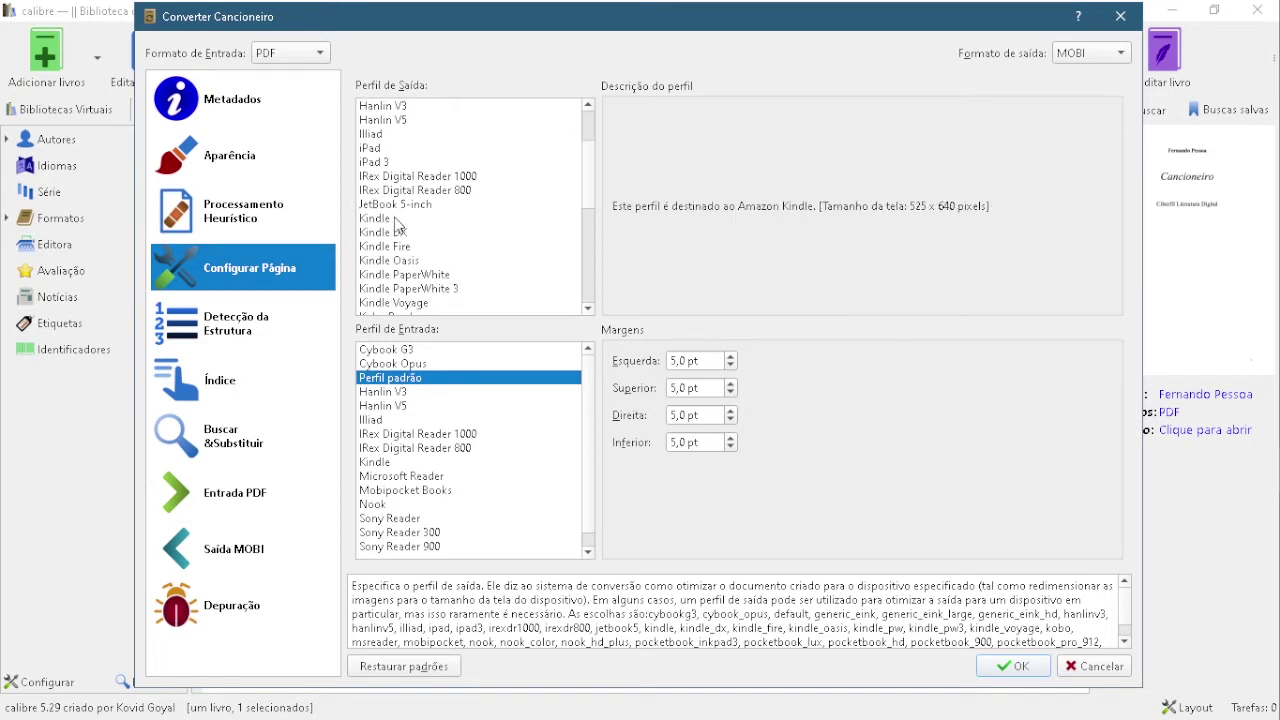
left_click(421, 275)
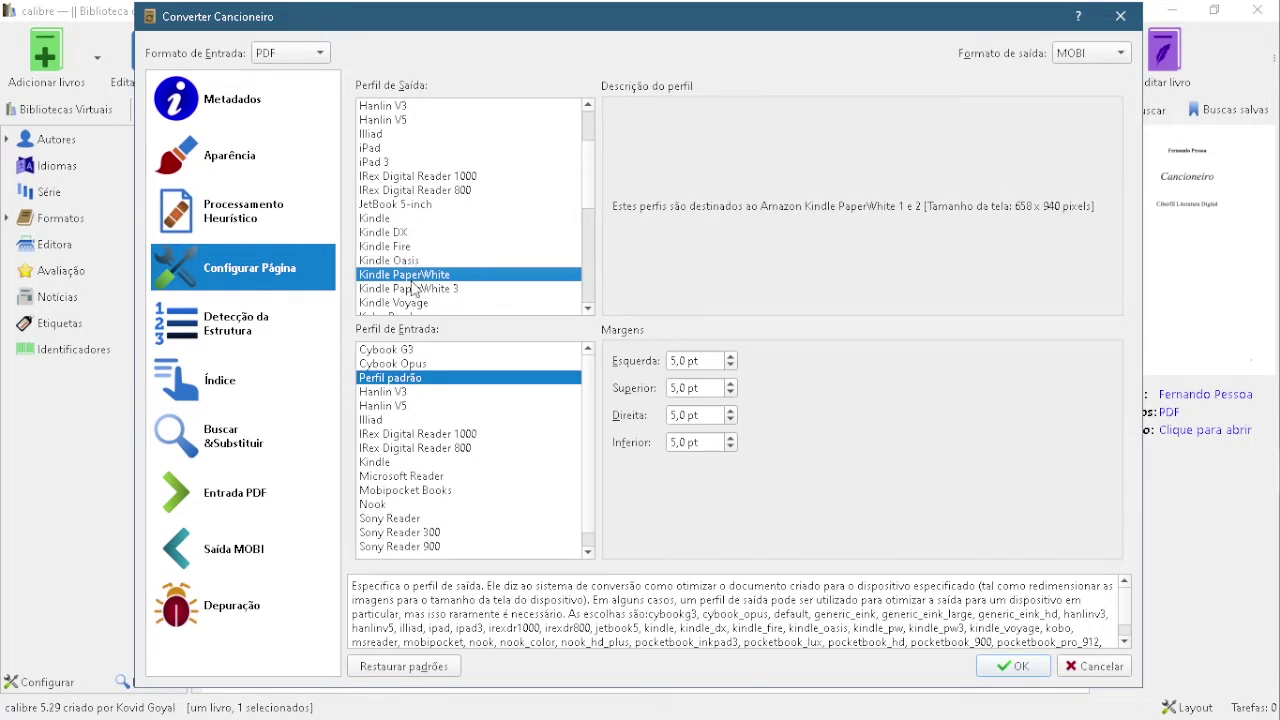
scroll(592, 180, "down", 2)
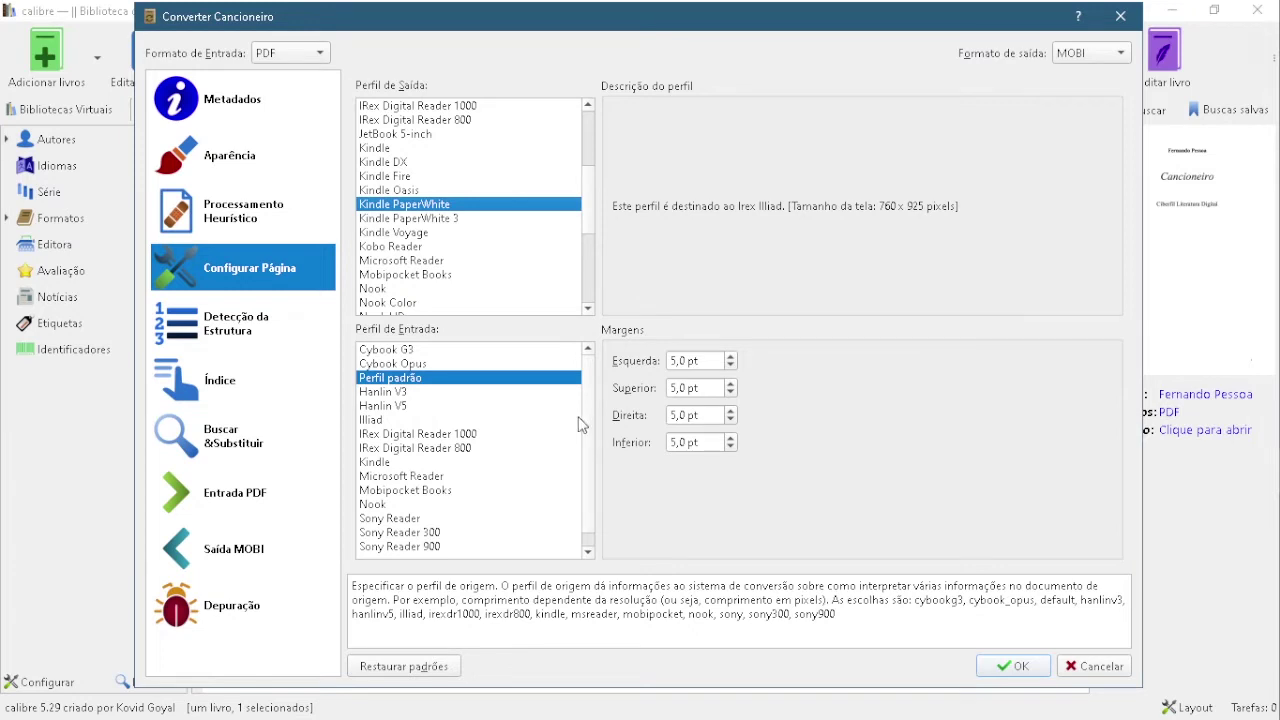
Examine the chapter detection XPath expression in the structure detection settings through to its end
left_click(236, 332)
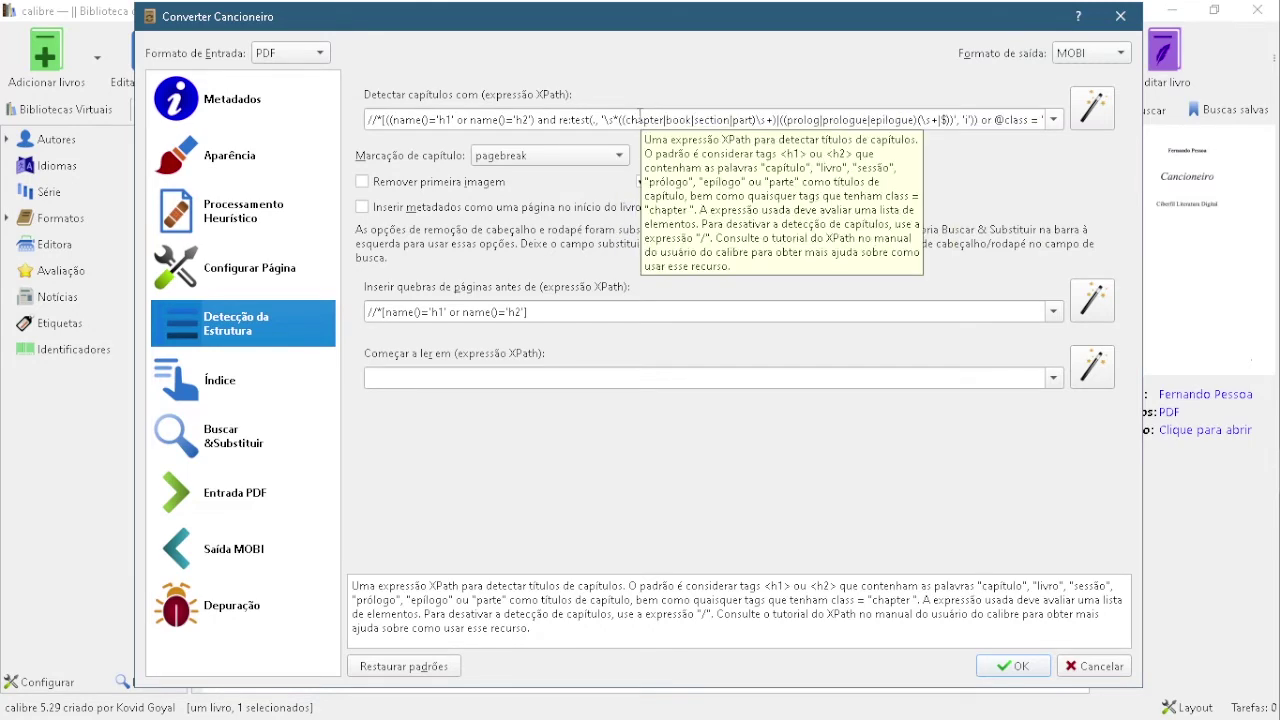
left_click_drag(662, 119, 633, 119)
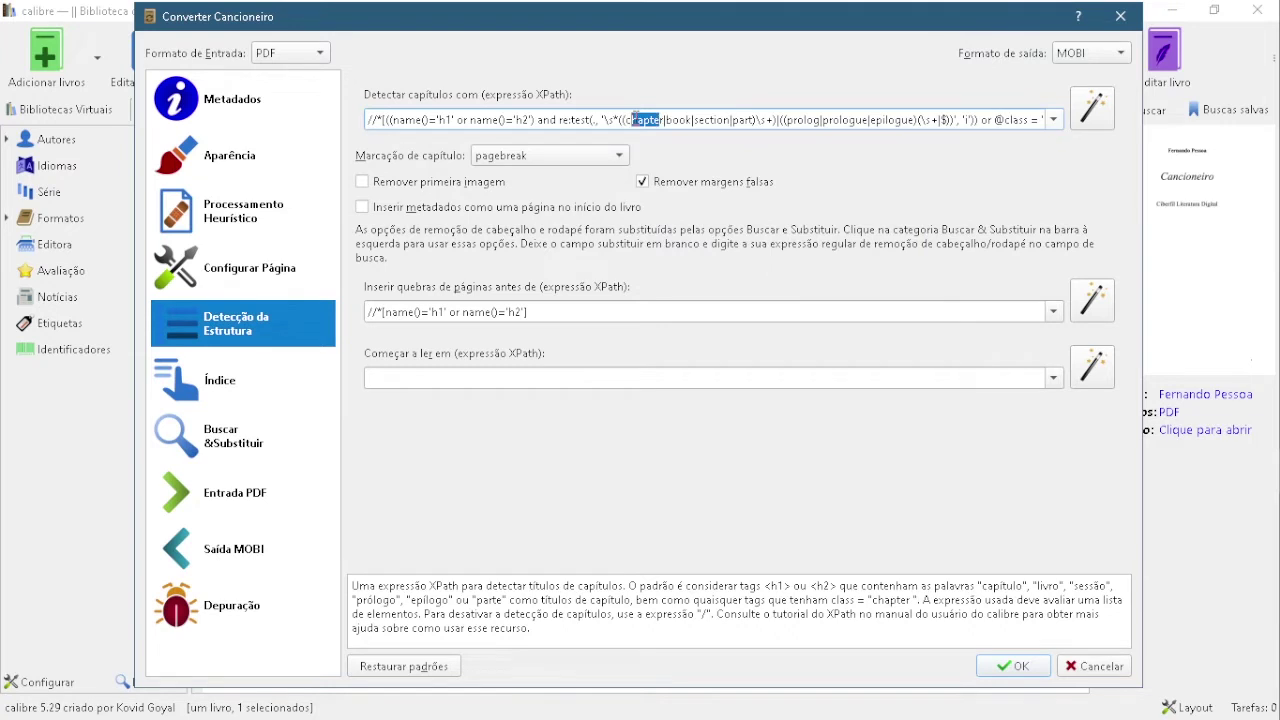
left_click(1019, 119)
key("End")
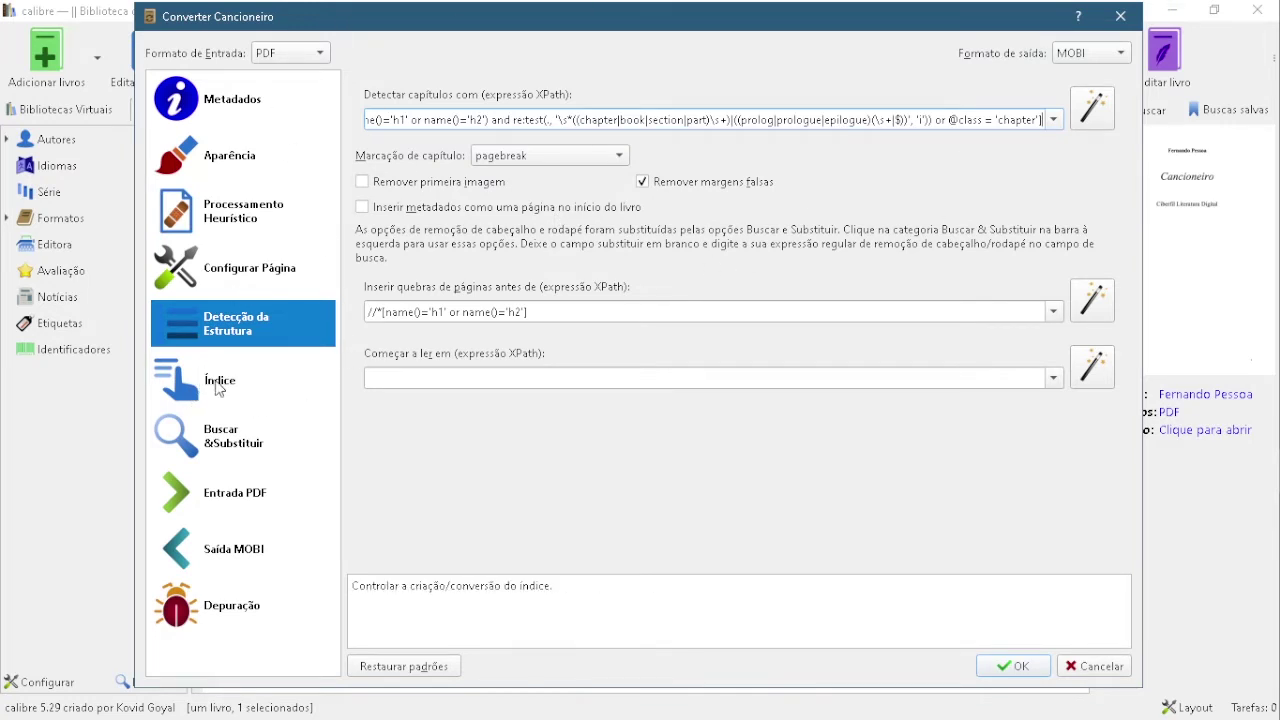
Set the chapter limit for the table of contents to 99 and start the conversion to MOBI
left_click(218, 381)
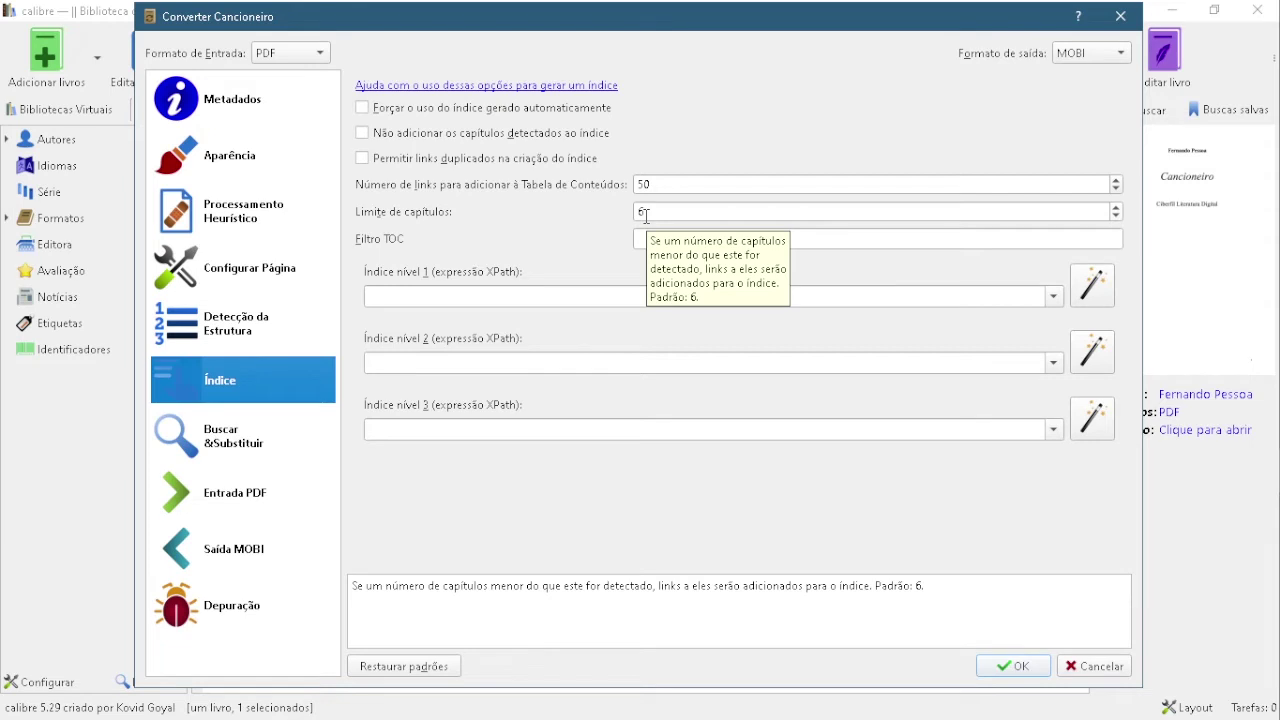
left_click_drag(646, 216, 608, 227)
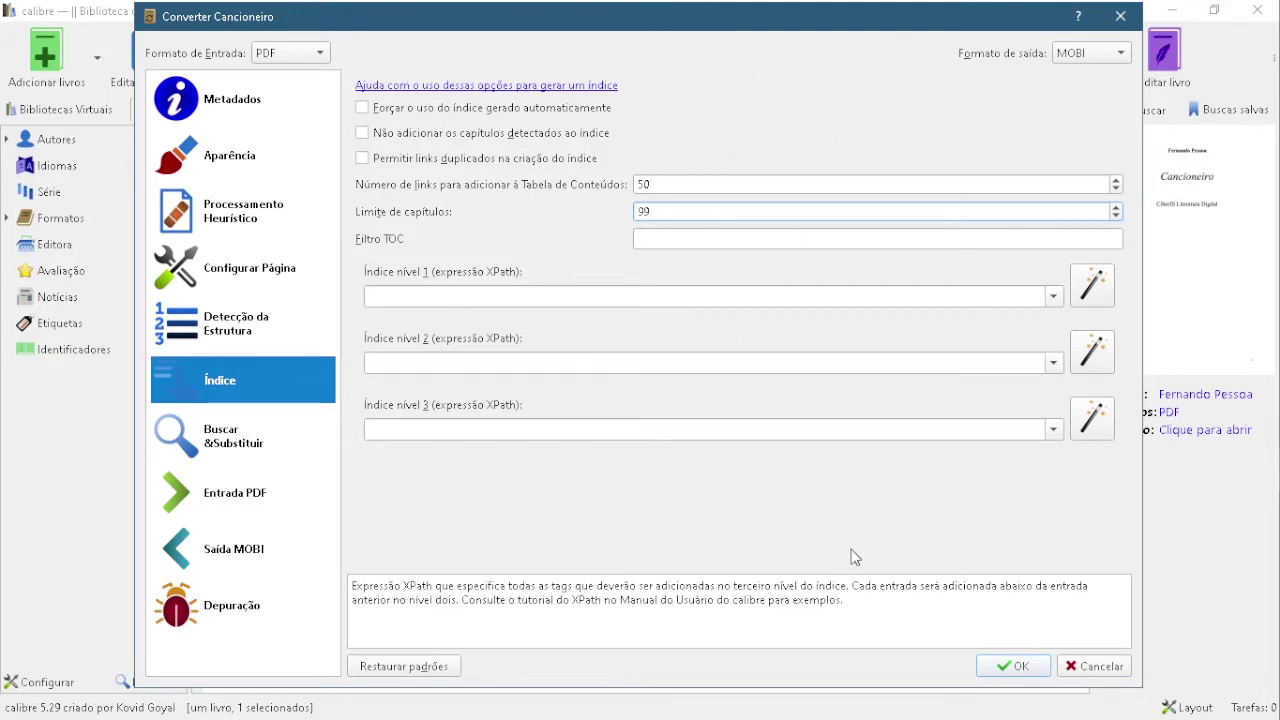
left_click(1010, 667)
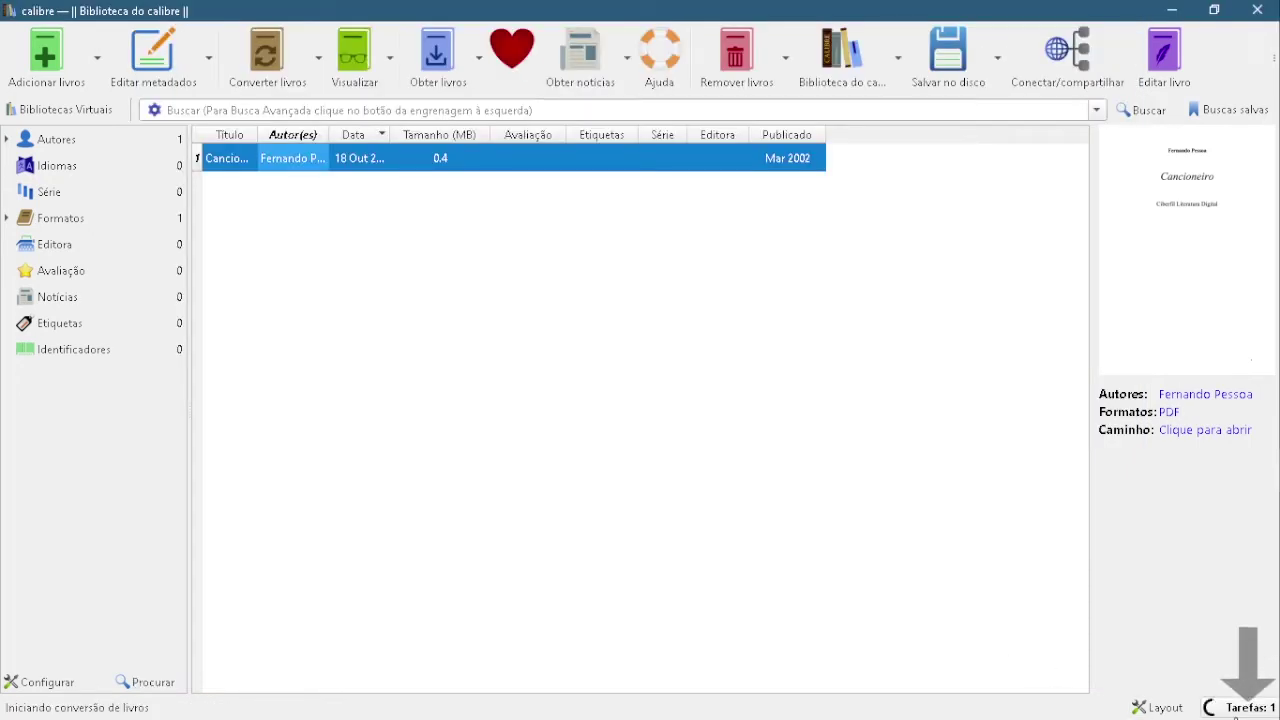
Check the Cancioneiro conversion in the jobs list, hide that job, and close the list
left_click(1240, 708)
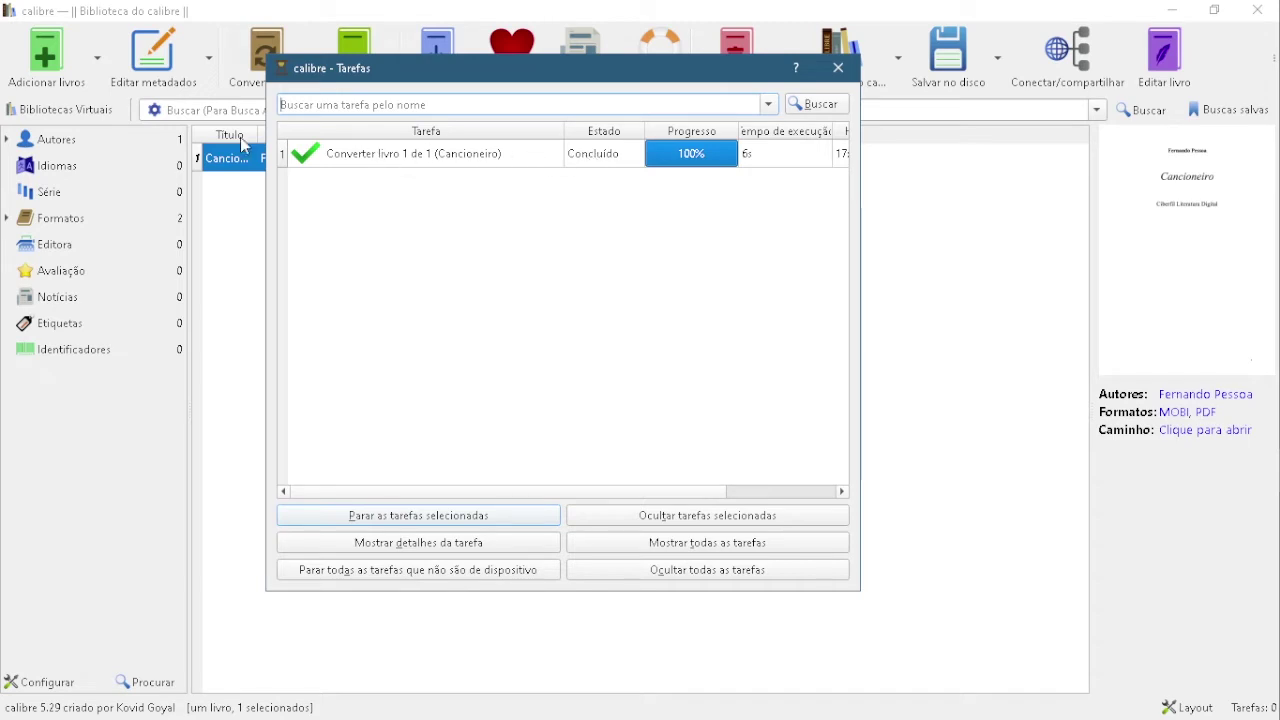
left_click(490, 157)
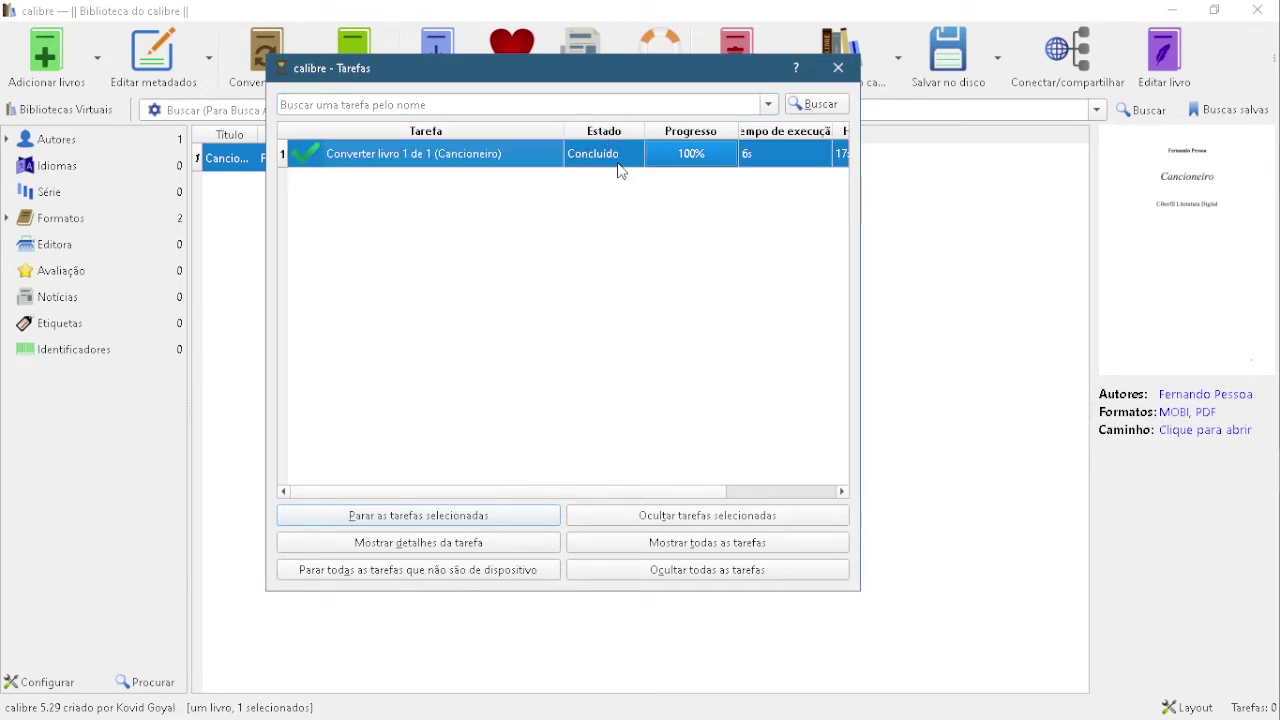
left_click(705, 518)
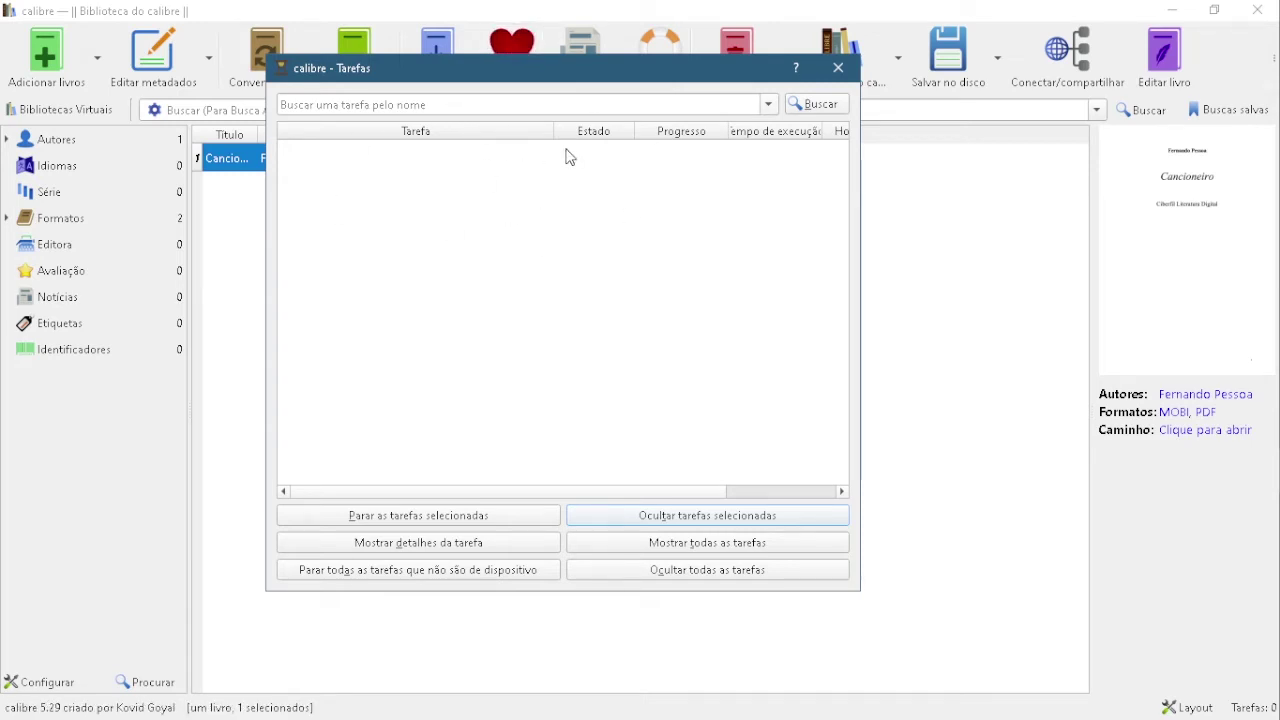
left_click(836, 68)
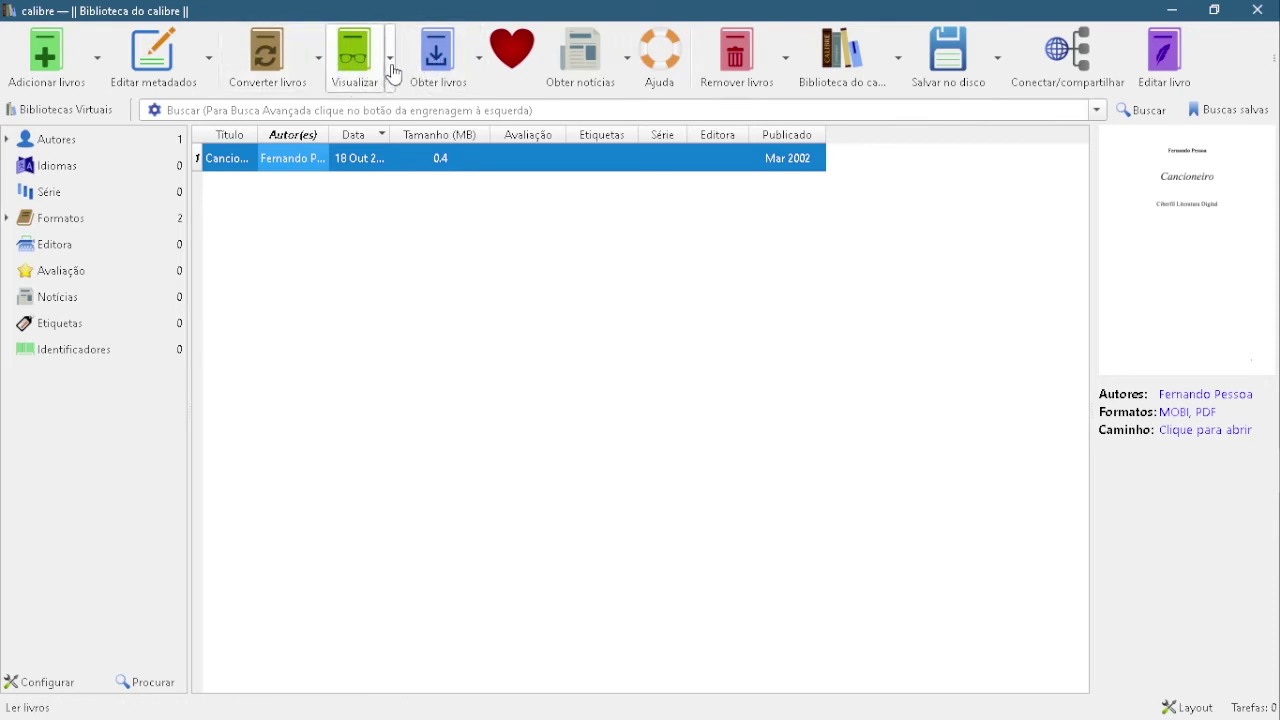
Open the MOBI format of Cancioneiro in the e-book viewer
left_click(391, 66)
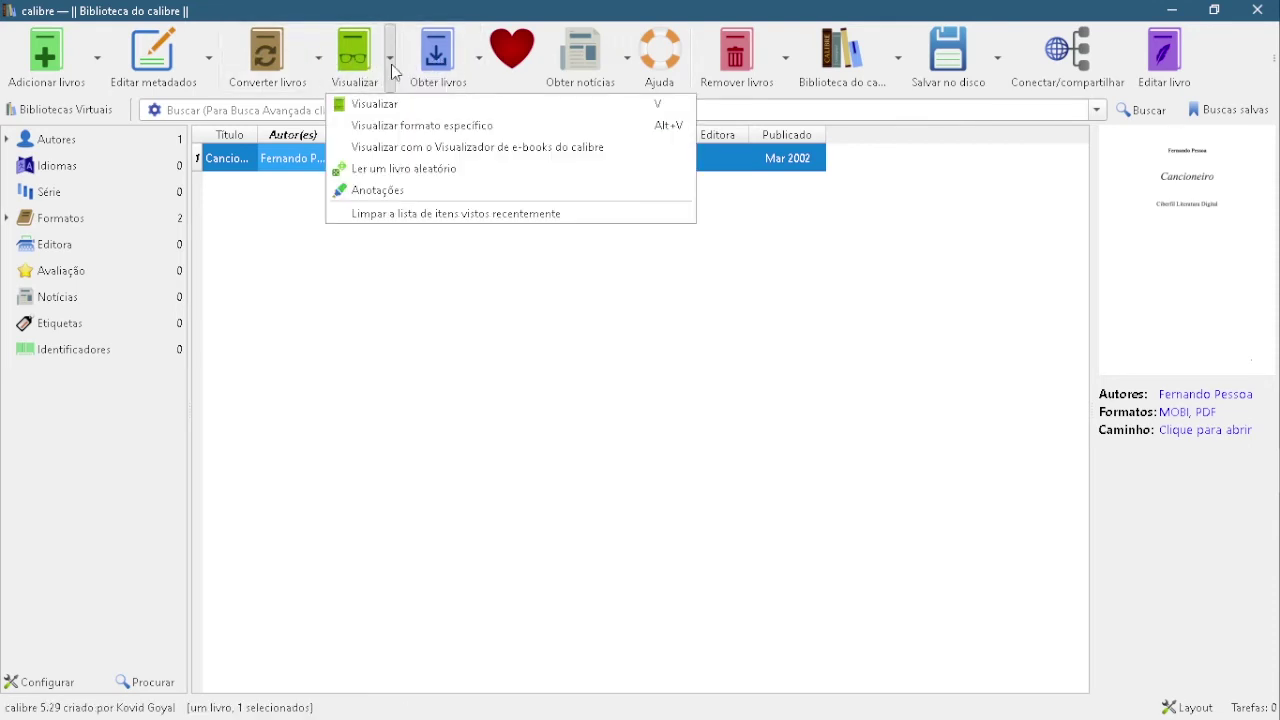
left_click(432, 128)
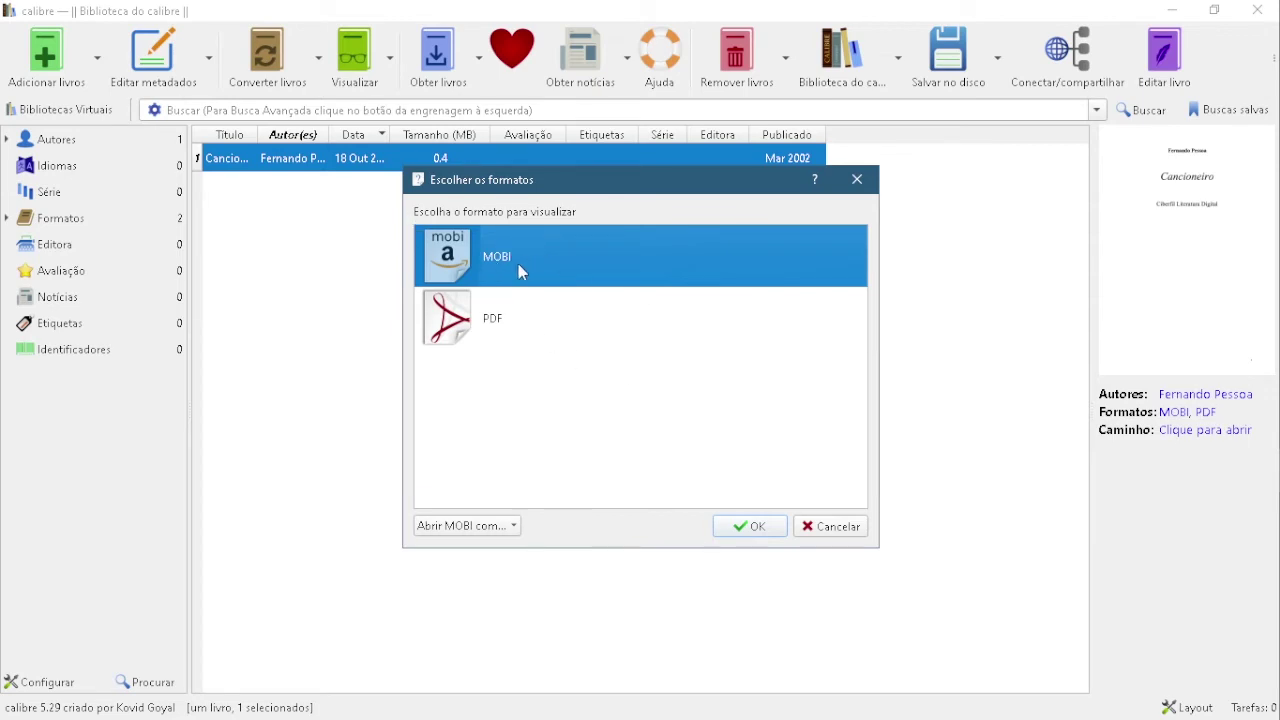
left_click(769, 537)
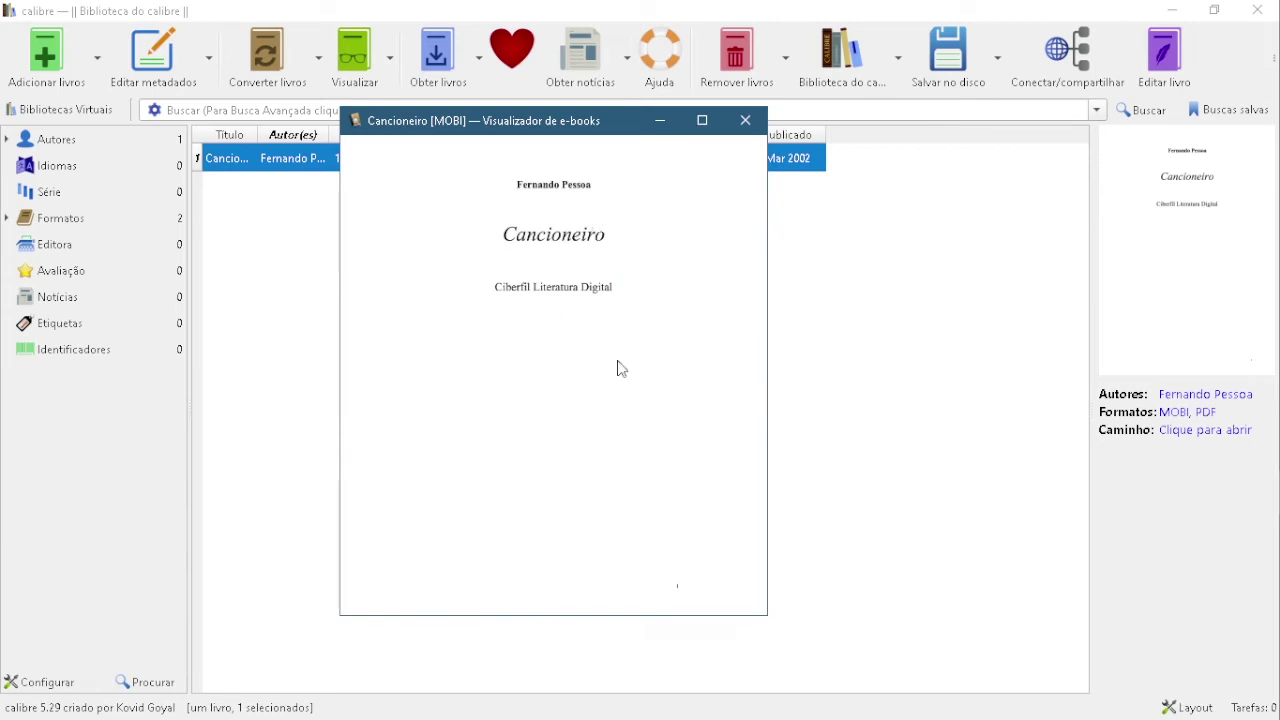
Page through the MOBI book to check the converted poems, show the viewer's controls, and close the viewer
left_click(707, 407)
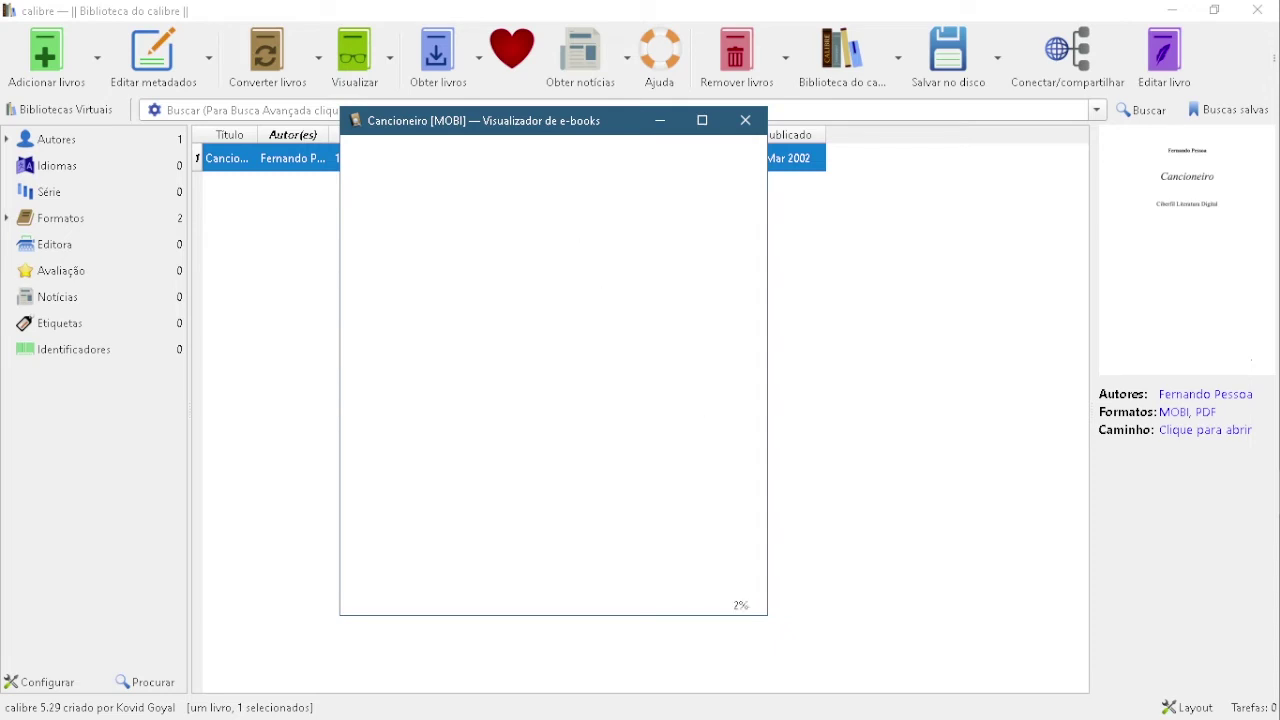
key("Right")
key("Right")
key("Right")
key("Right")
key("Right")
key("Right")
key("Right")
key("Right")
key("Right")
key("Right")
key("Right")
key("Right")
key("Right")
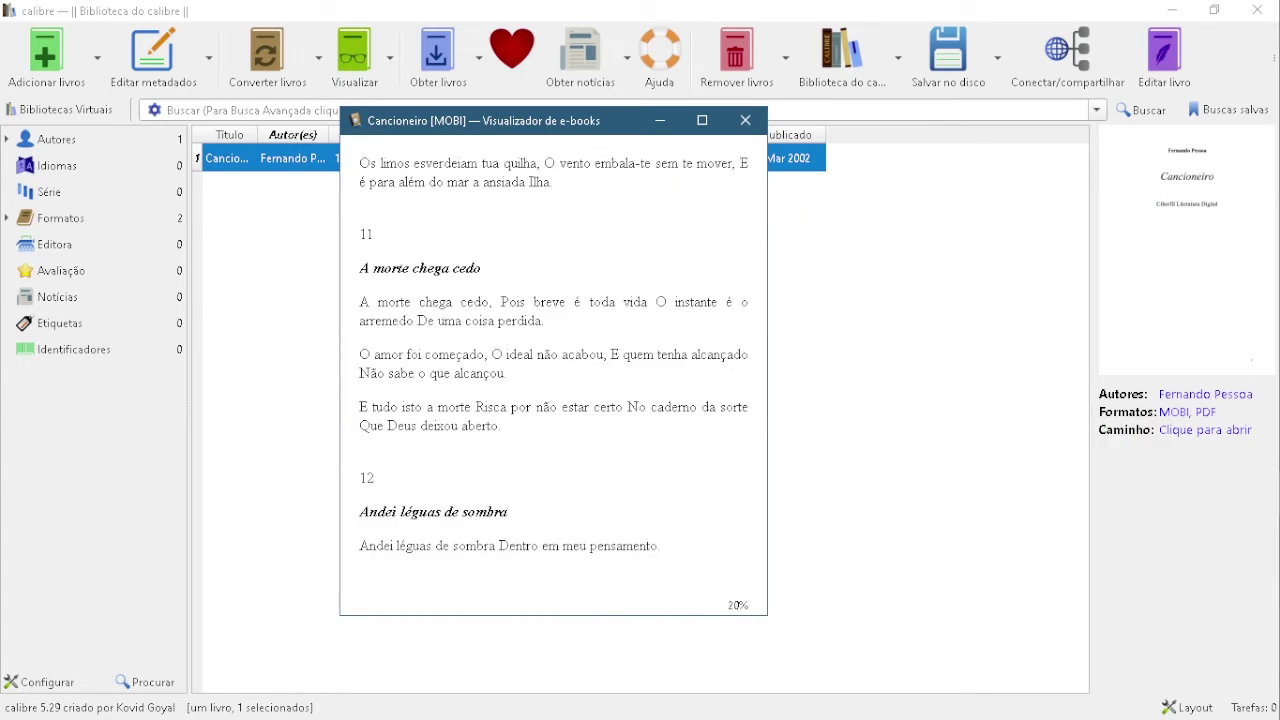
left_click(483, 232)
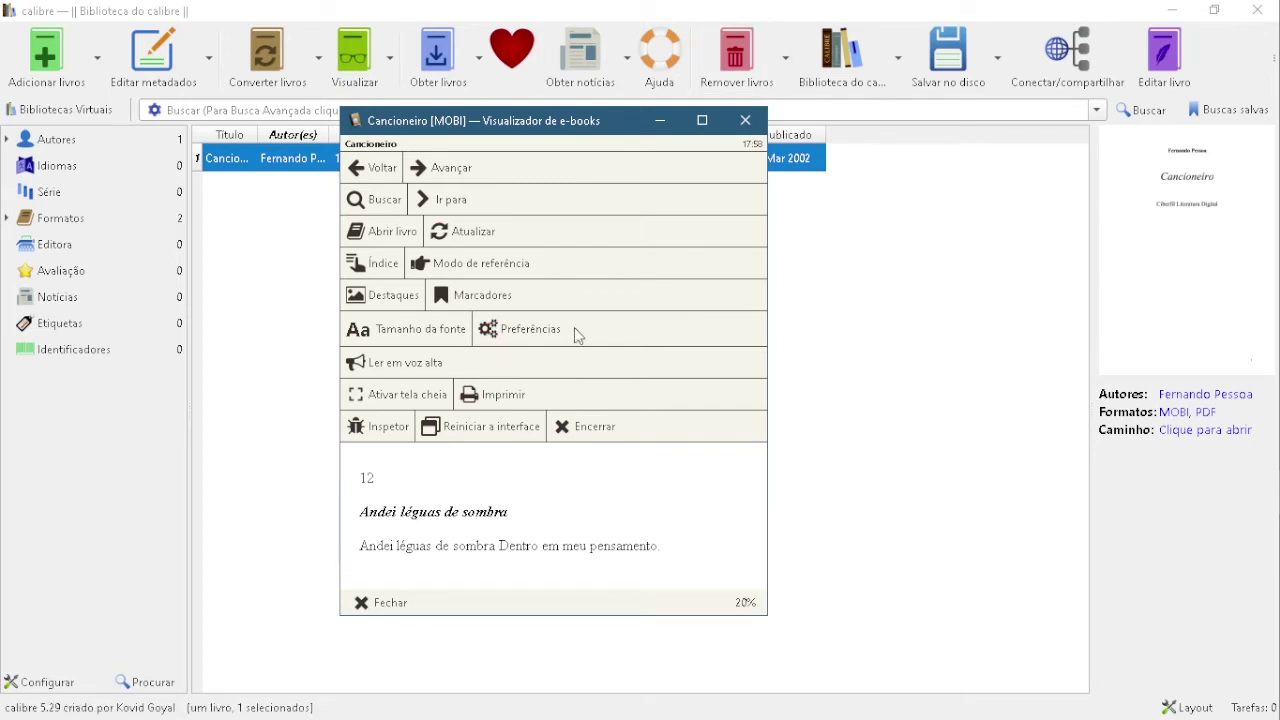
left_click(746, 122)
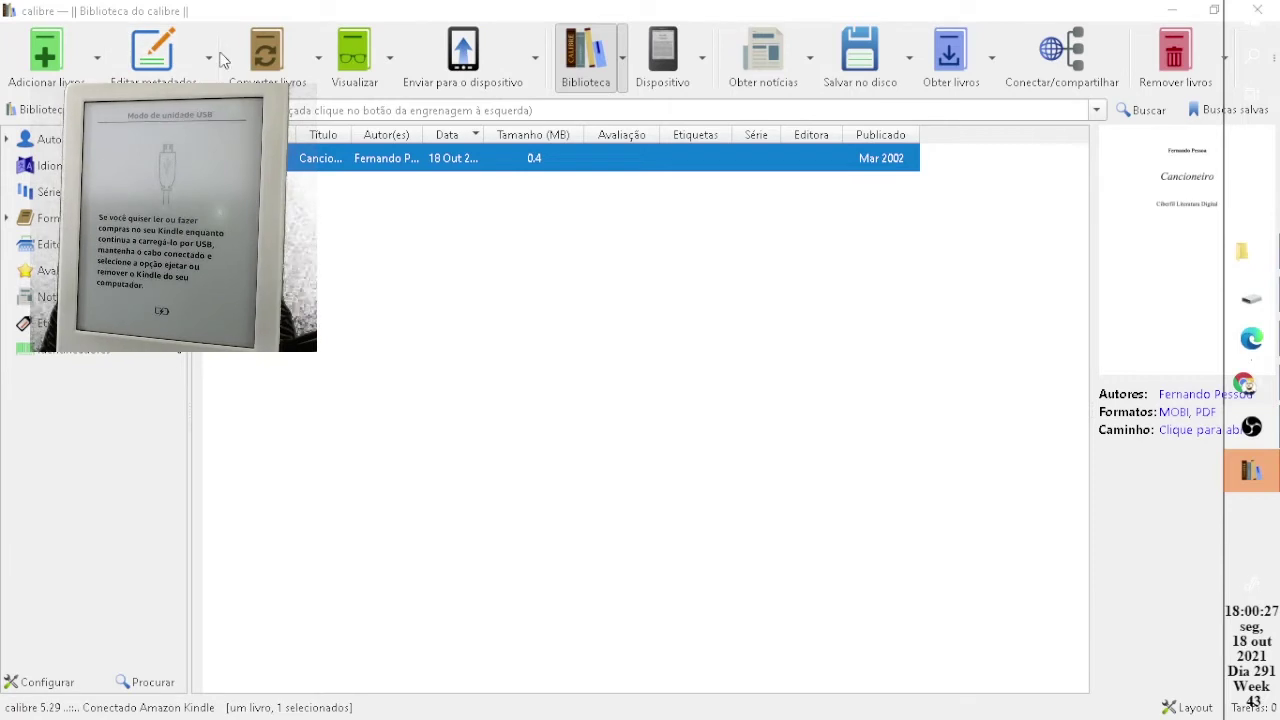
Send the Cancioneiro book to the connected Kindle and eject the device
left_click(470, 47)
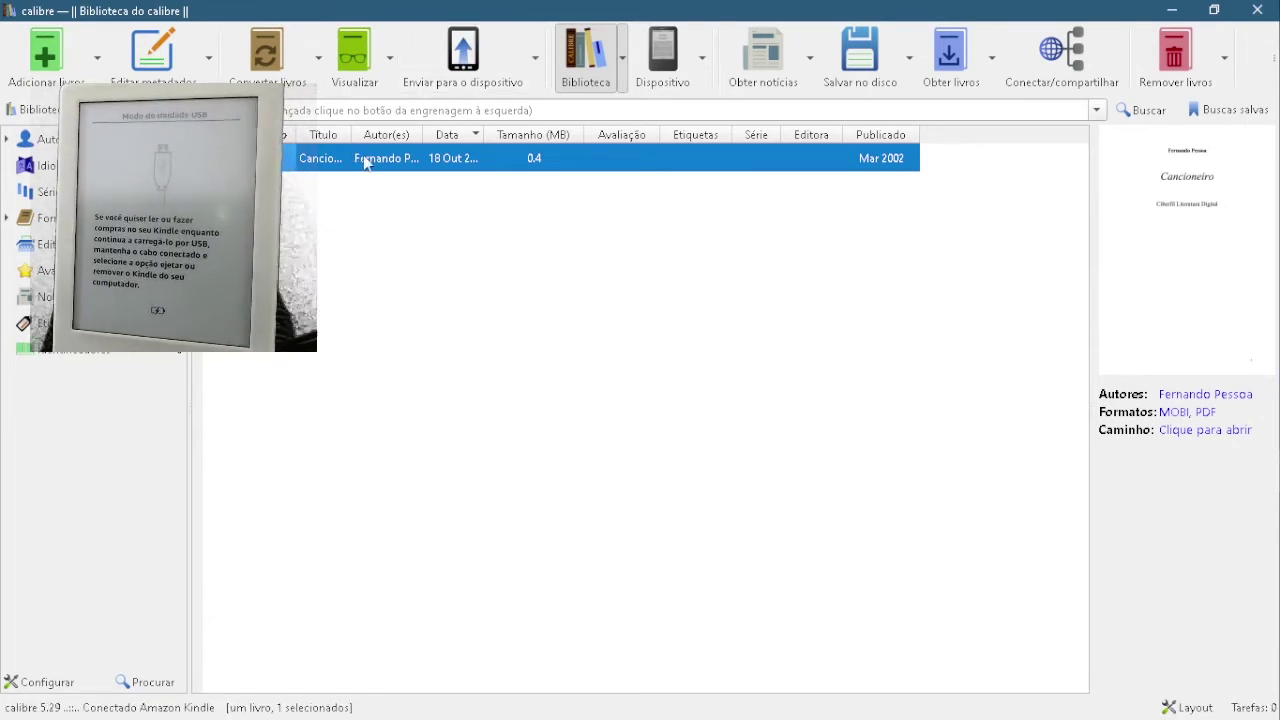
mouse_move(1272, 688)
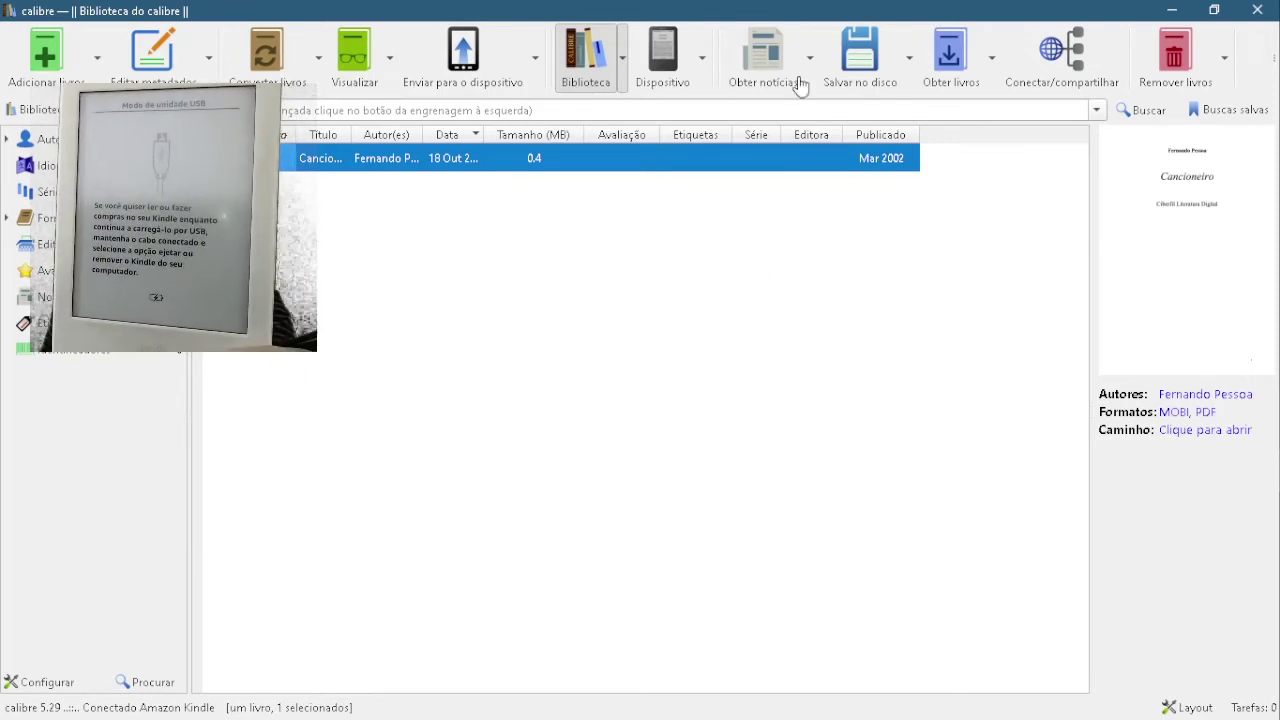
left_click(537, 62)
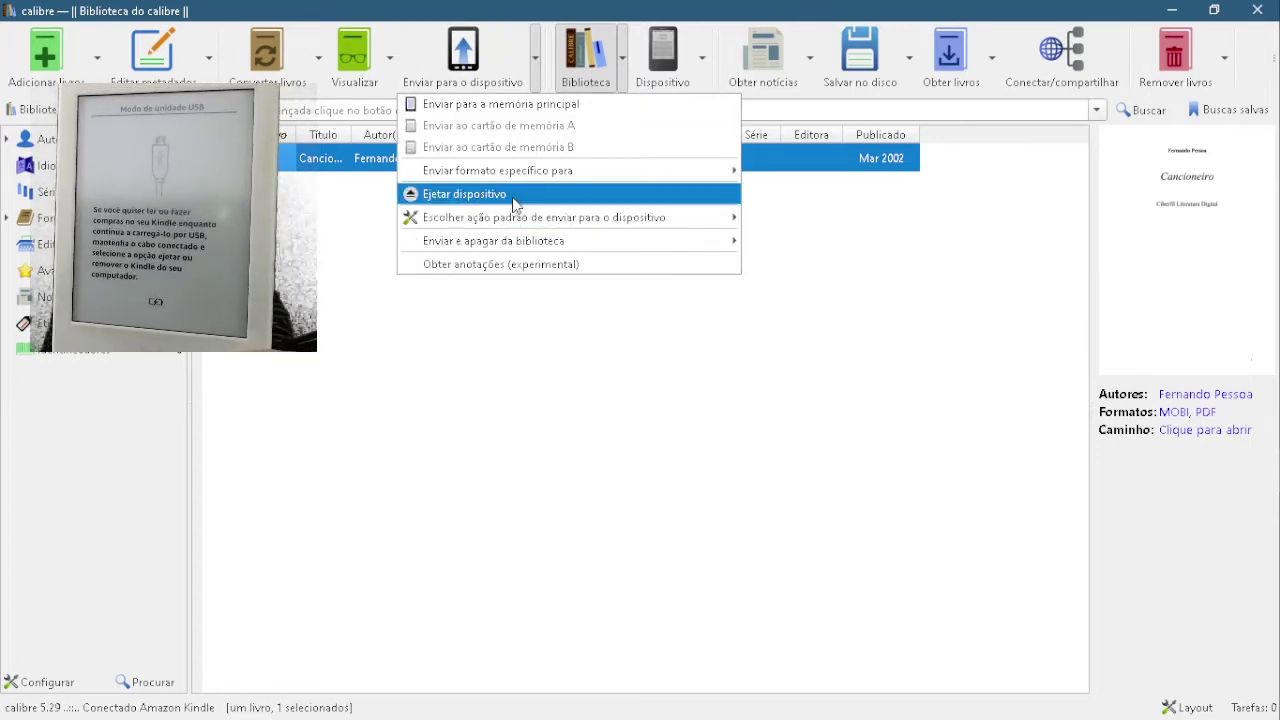
left_click(515, 205)
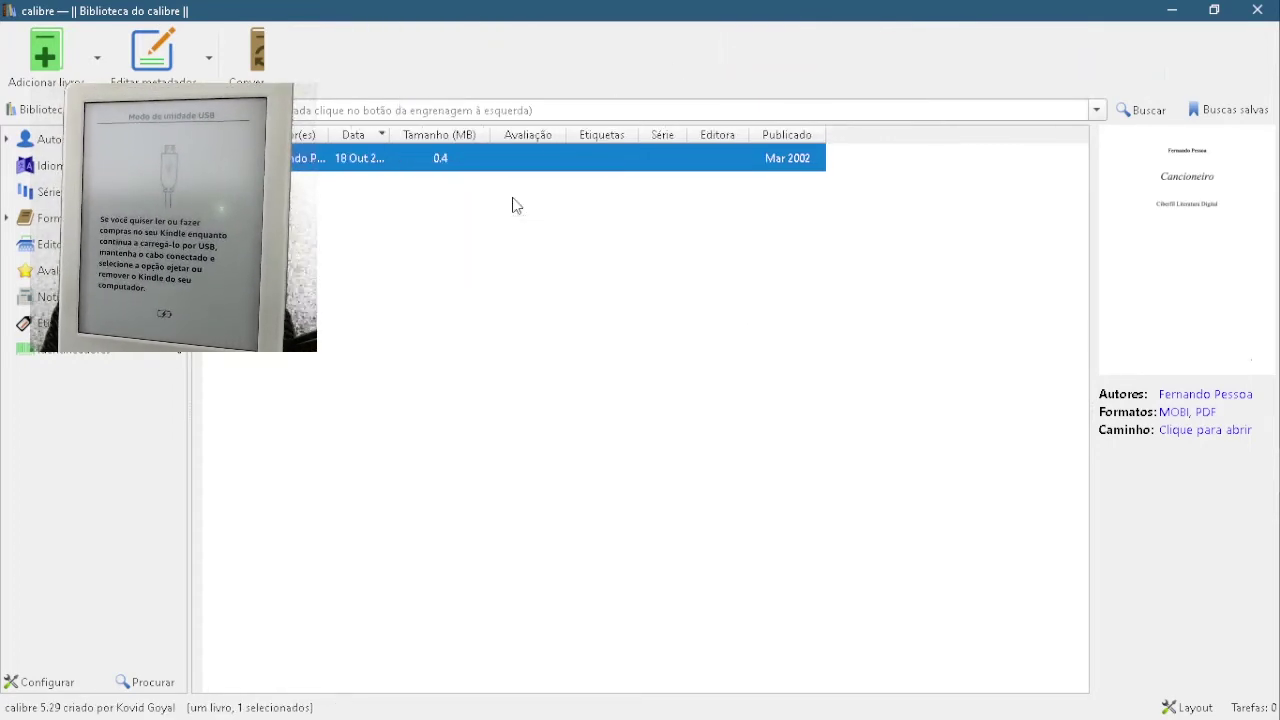